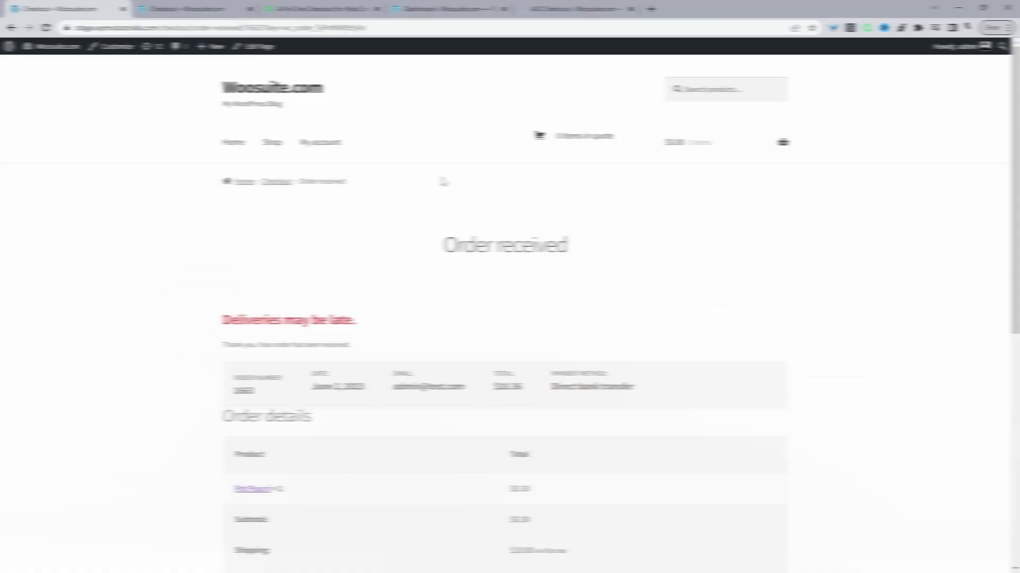
# Review order 1663's default Order received page, then switch to order 1662's thank-you page
pyautogui.scroll(-2, 440, 197)
pyautogui.scroll(-6, 531, 266)
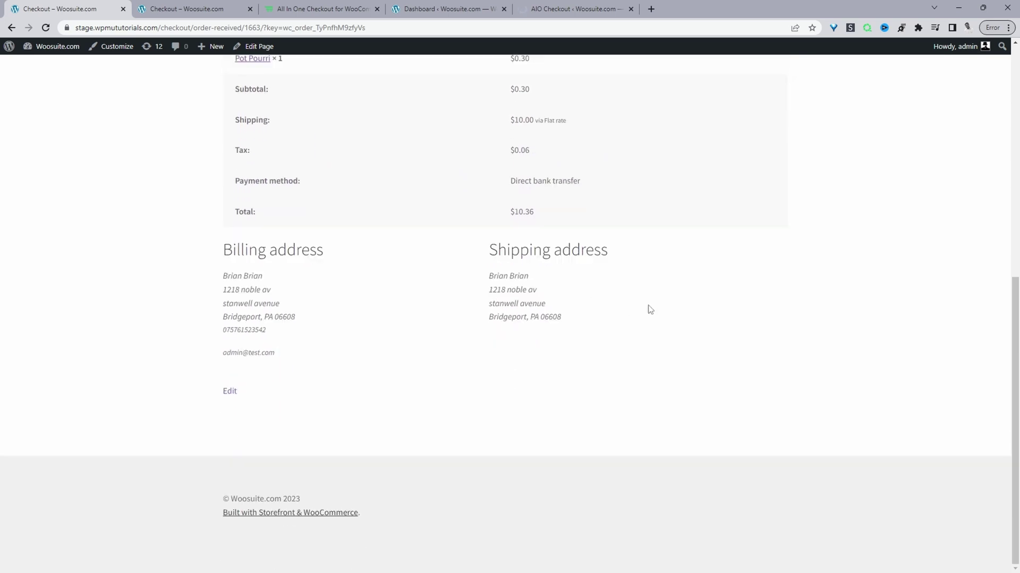
pyautogui.scroll(7, 375, 254)
pyautogui.scroll(1, 419, 337)
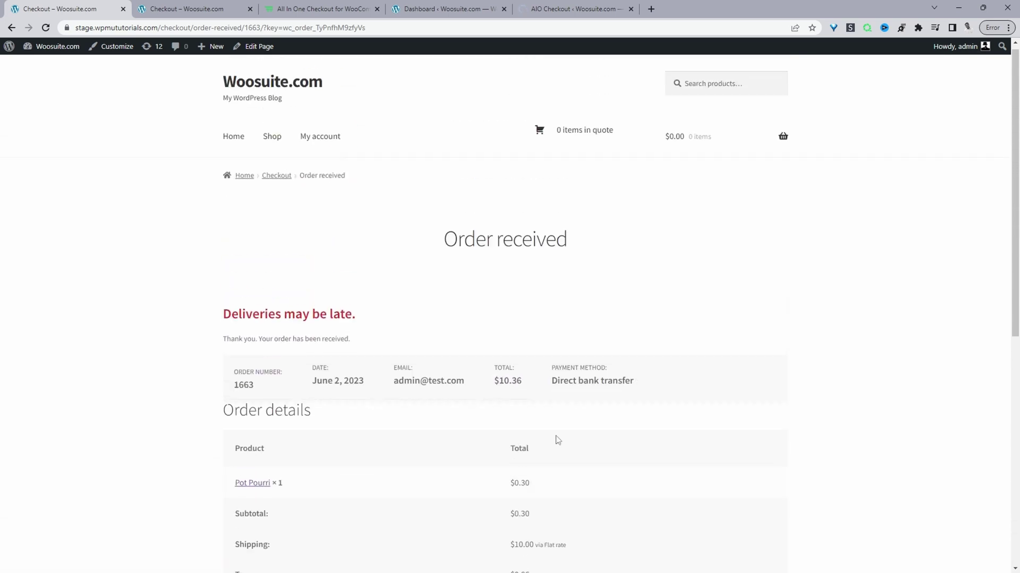
pyautogui.click(232, 6)
pyautogui.scroll(1, 645, 292)
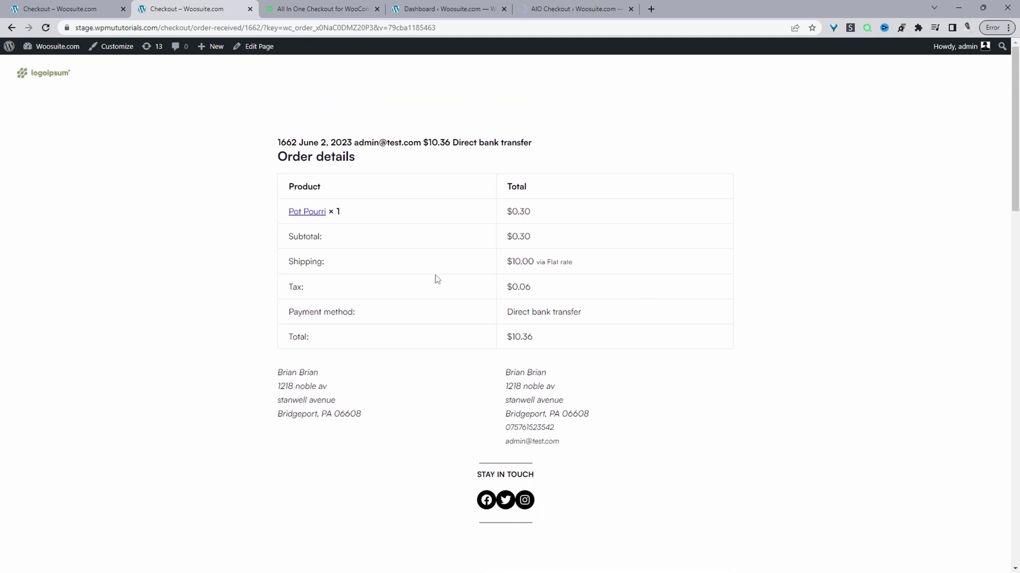
pyautogui.scroll(-2, 436, 279)
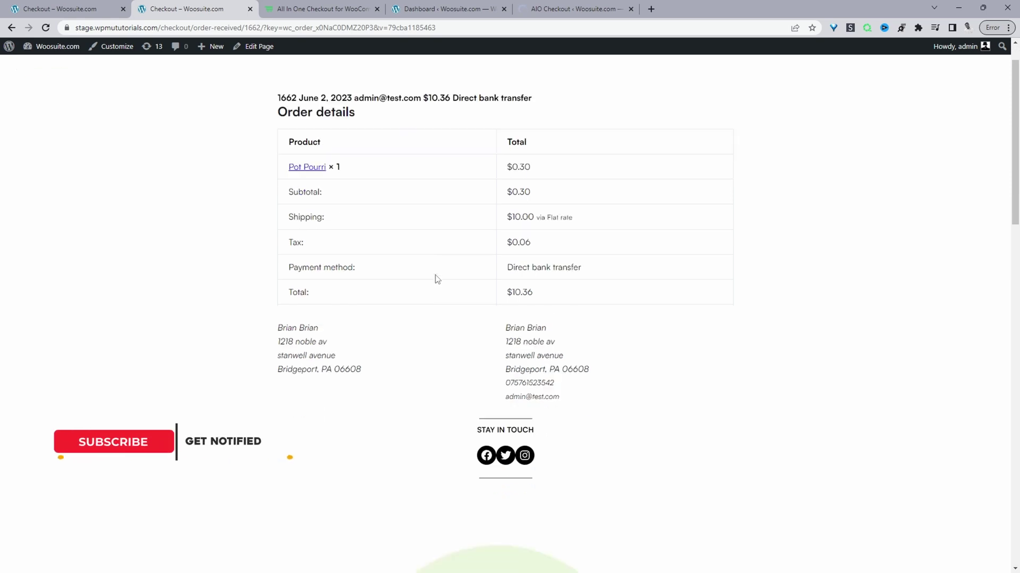
pyautogui.scroll(-3, 376, 262)
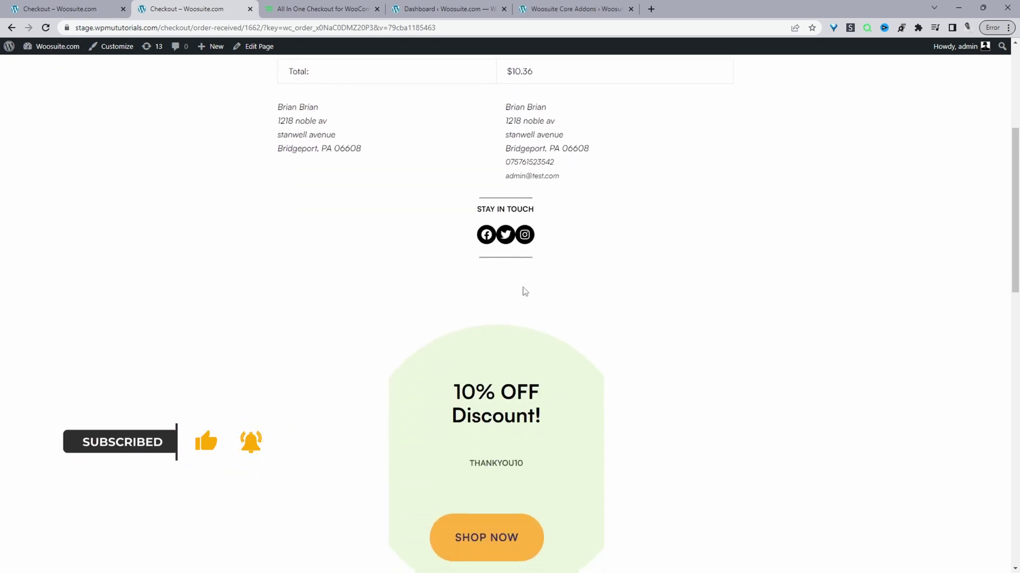
pyautogui.scroll(-3, 473, 329)
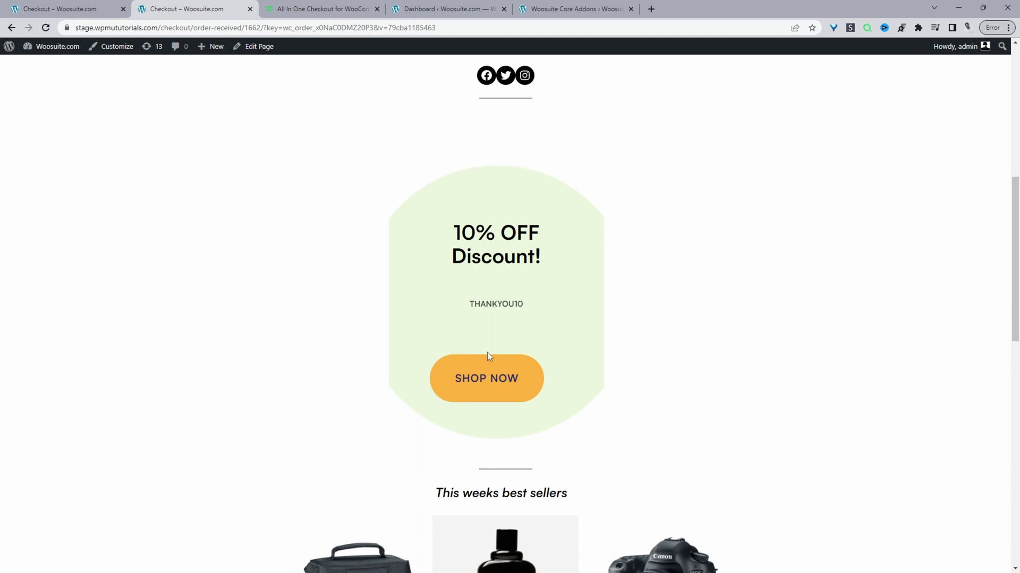
pyautogui.scroll(-7, 487, 354)
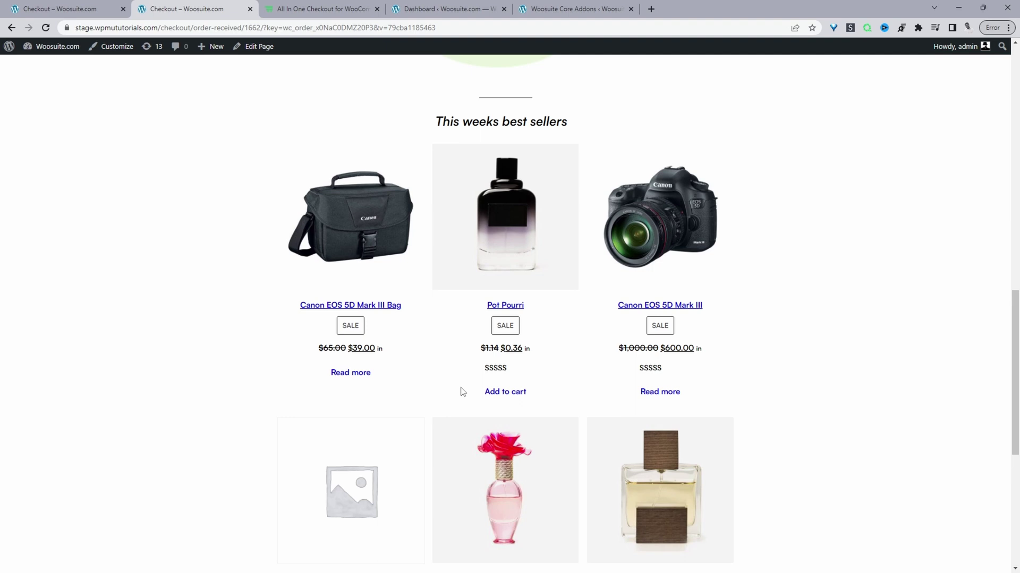
pyautogui.scroll(-6, 461, 392)
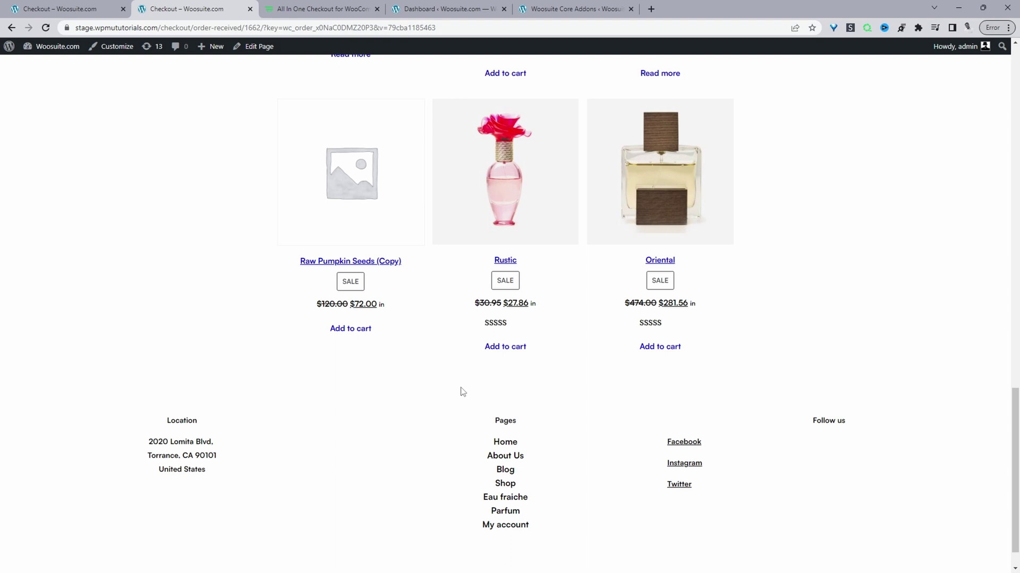
pyautogui.scroll(15, 461, 391)
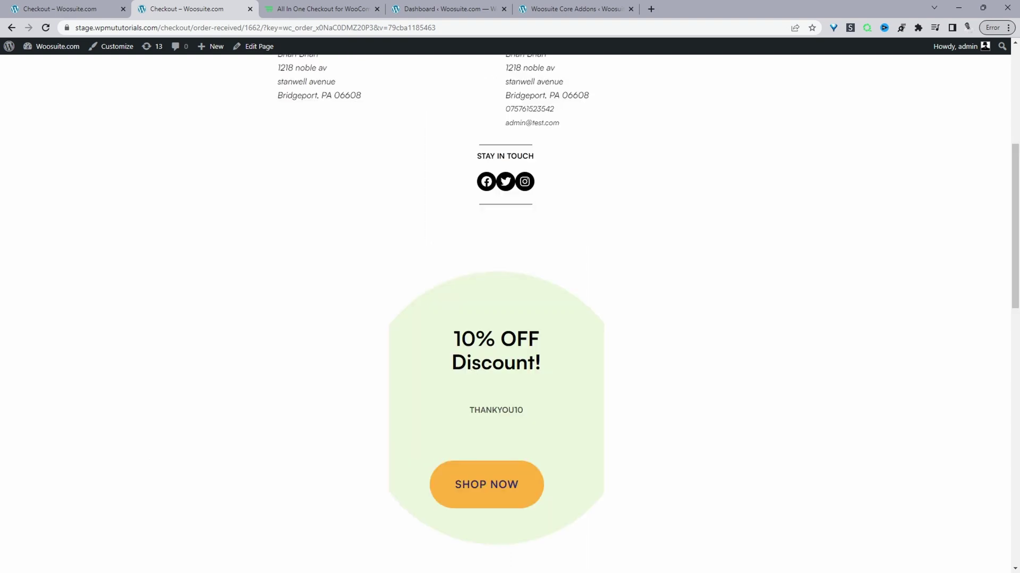
pyautogui.scroll(6, 473, 367)
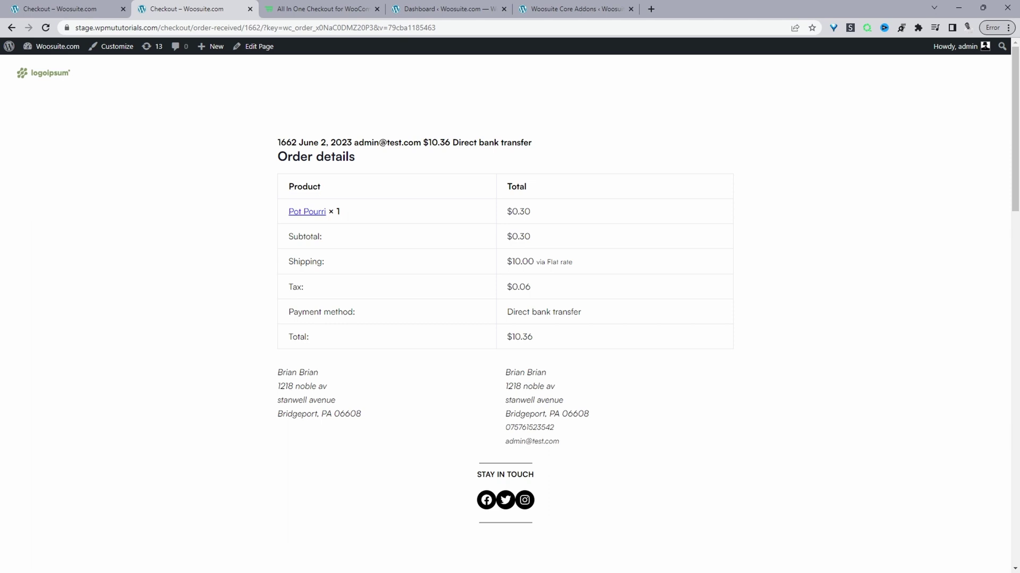
pyautogui.scroll(-2, 339, 163)
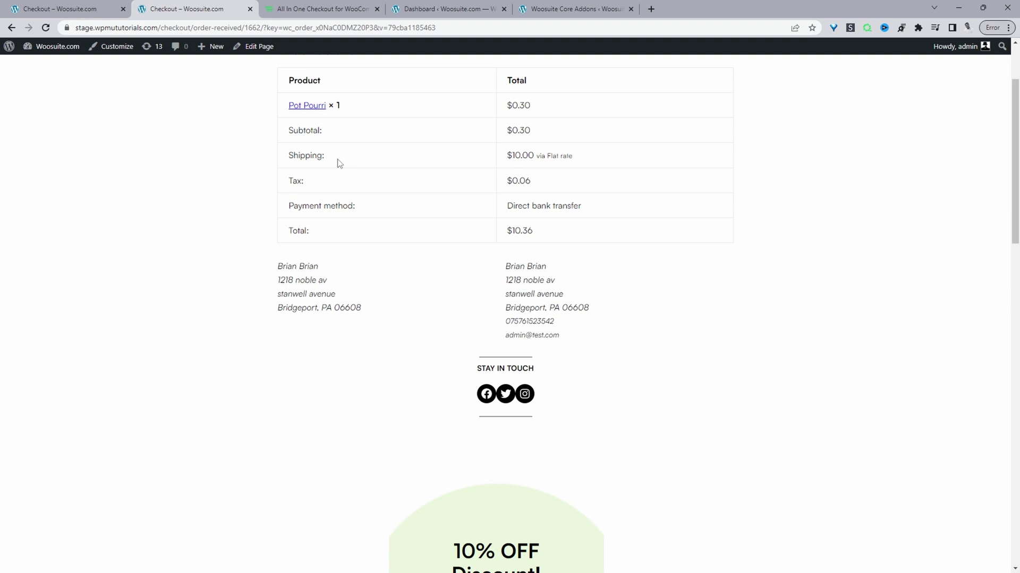
# Look over the All In One Checkout for WooCommerce product page, then return to the Dashboard
pyautogui.click(335, 9)
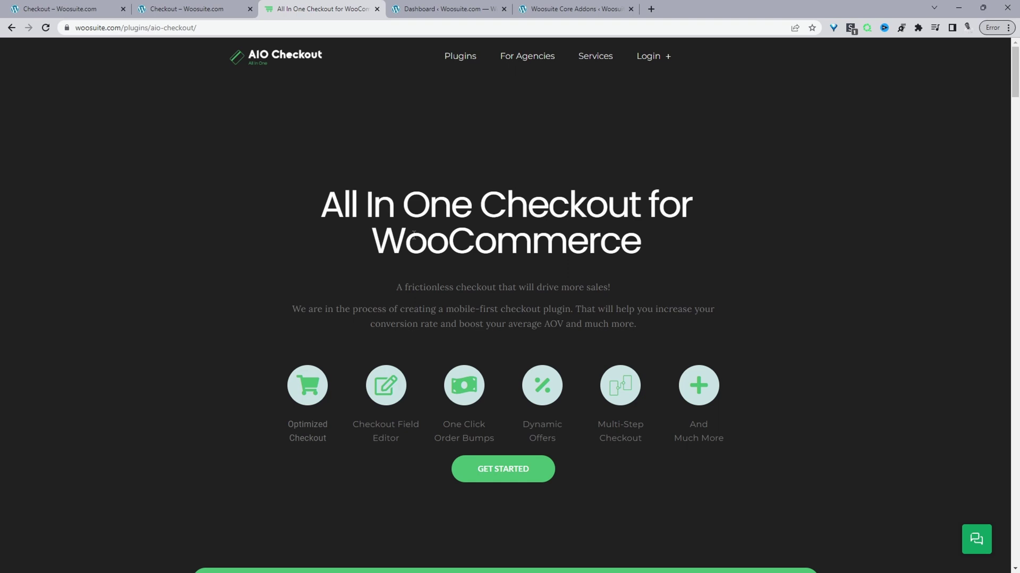
pyautogui.hotkey('ctrl', 'Tab')
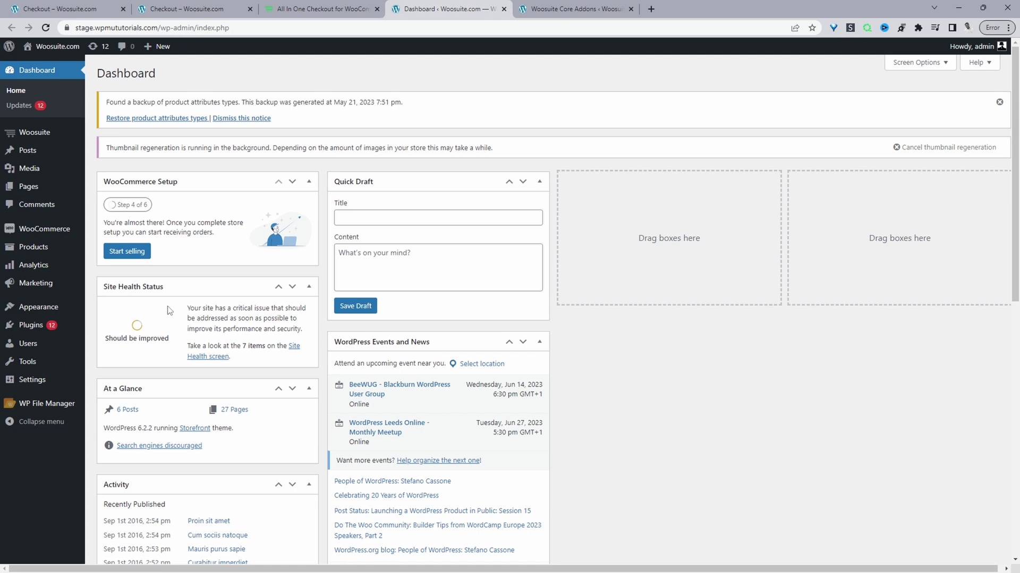
# Open Woosuite Addons and scroll to the enabled All in One Checkout and Pro cards
pyautogui.moveTo(81, 329)
pyautogui.moveTo(32, 138)
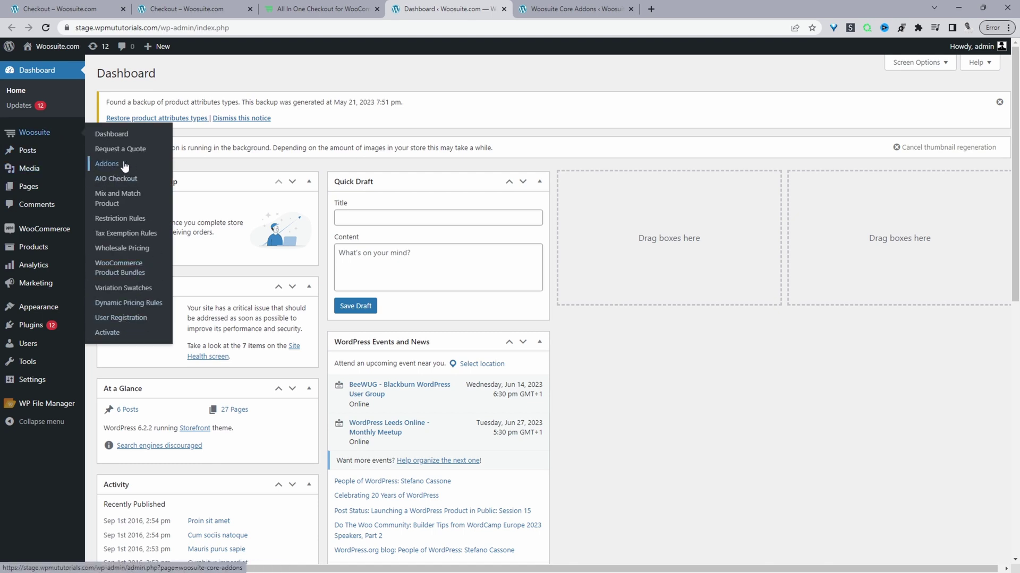
pyautogui.click(124, 166)
pyautogui.scroll(-9, 464, 337)
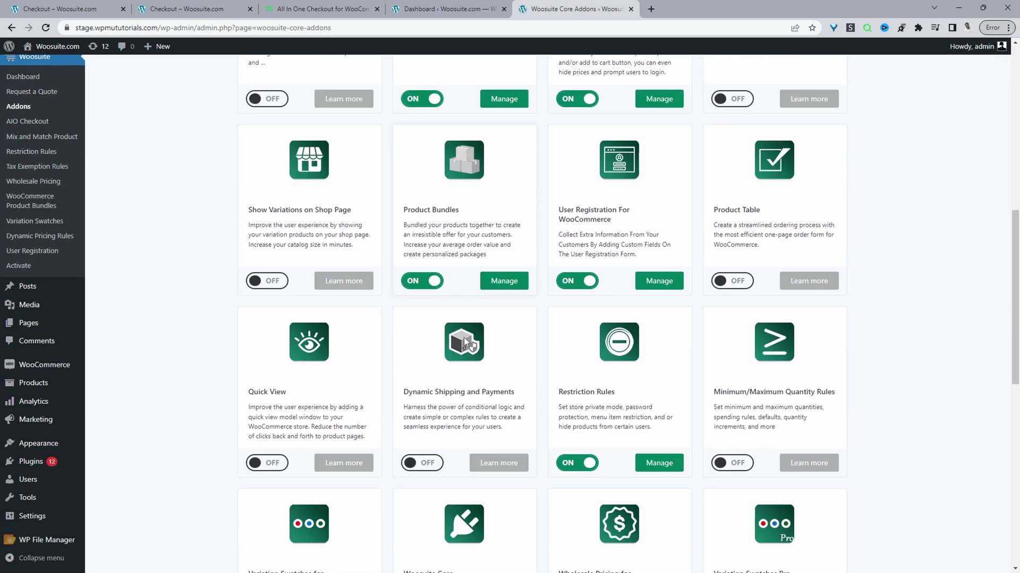
pyautogui.scroll(-10, 464, 336)
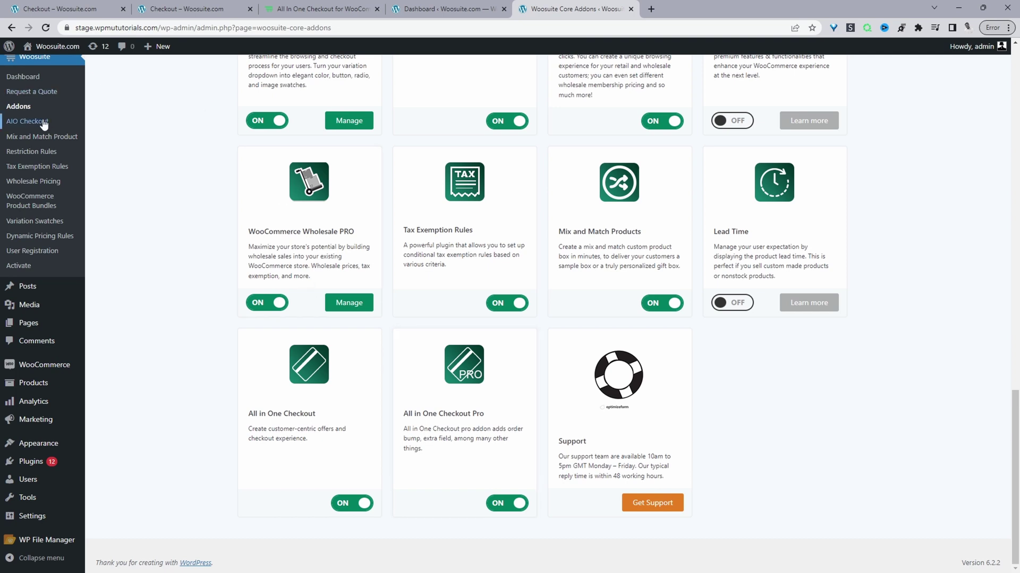
# Go to Woosuite AIO Checkout and open 'master checkout' from Recent Checkout Fields
pyautogui.click(18, 129)
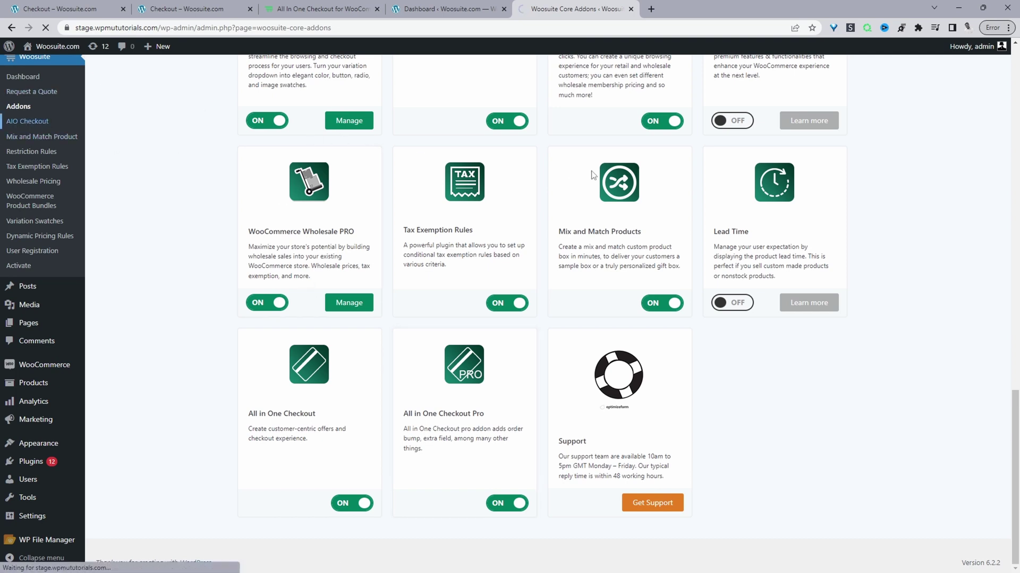
pyautogui.scroll(-2, 584, 197)
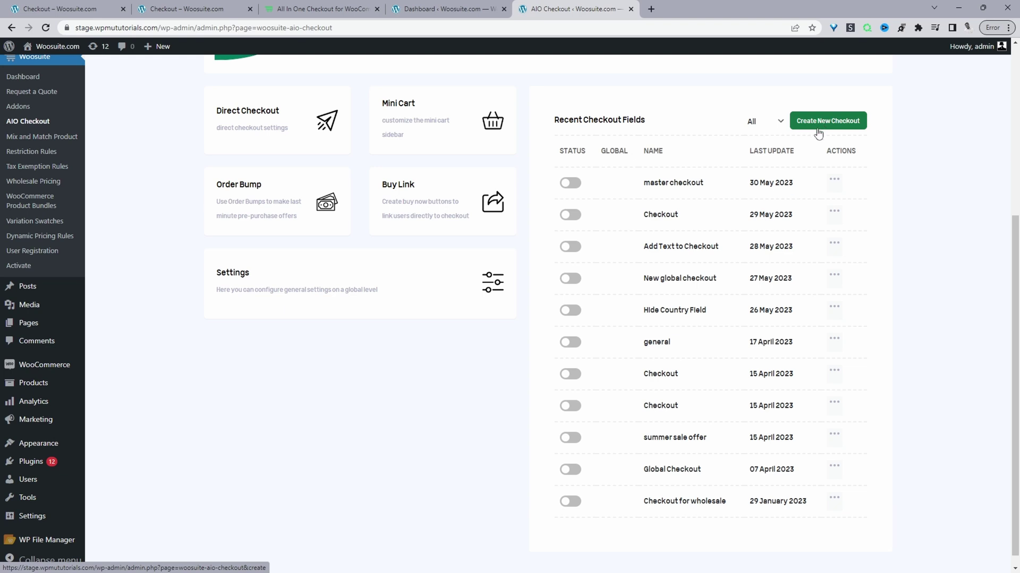
pyautogui.click(672, 182)
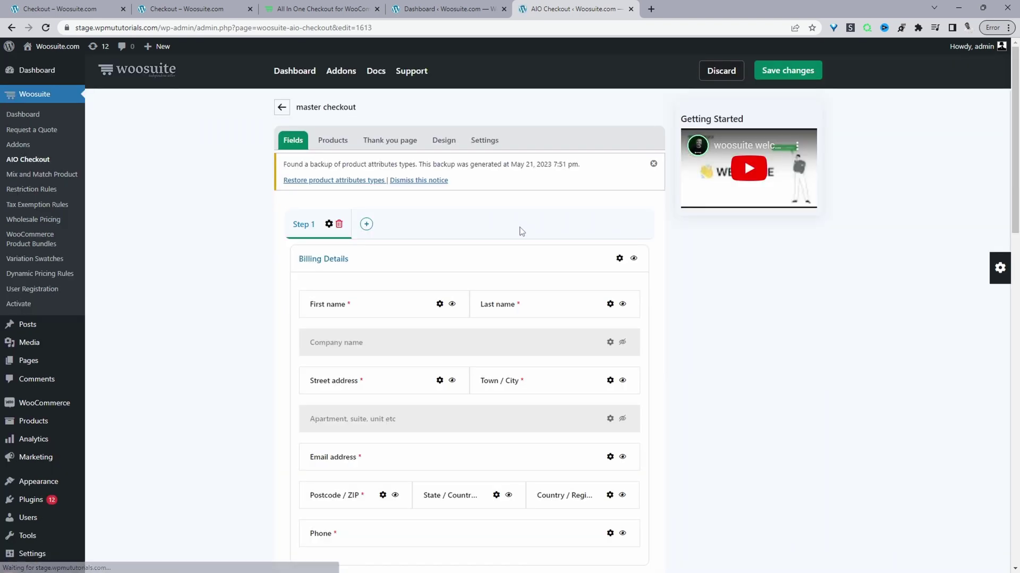
# Dismiss the product attributes backup notice and look through the Billing Details fields
pyautogui.click(653, 163)
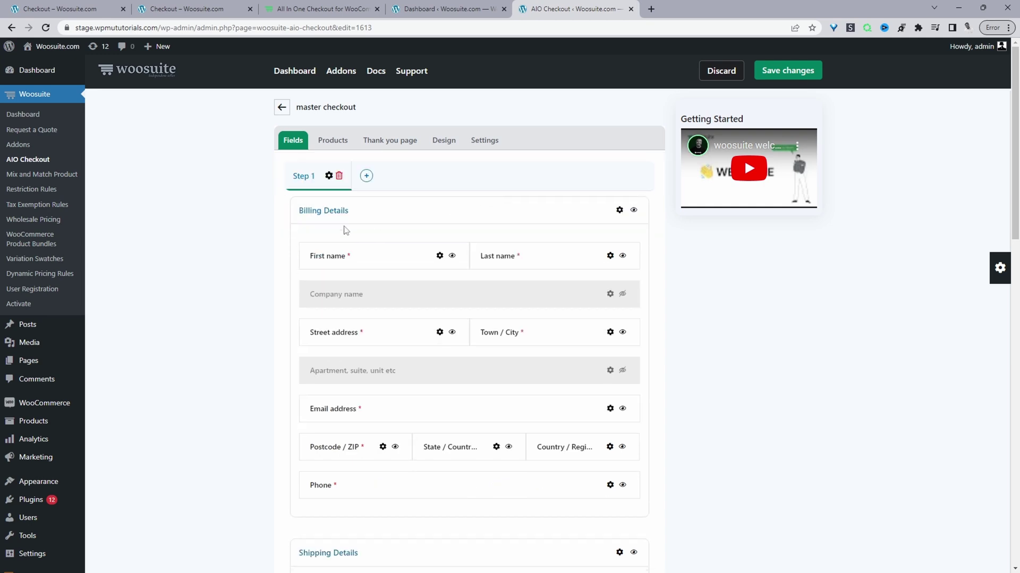
pyautogui.scroll(-2, 329, 239)
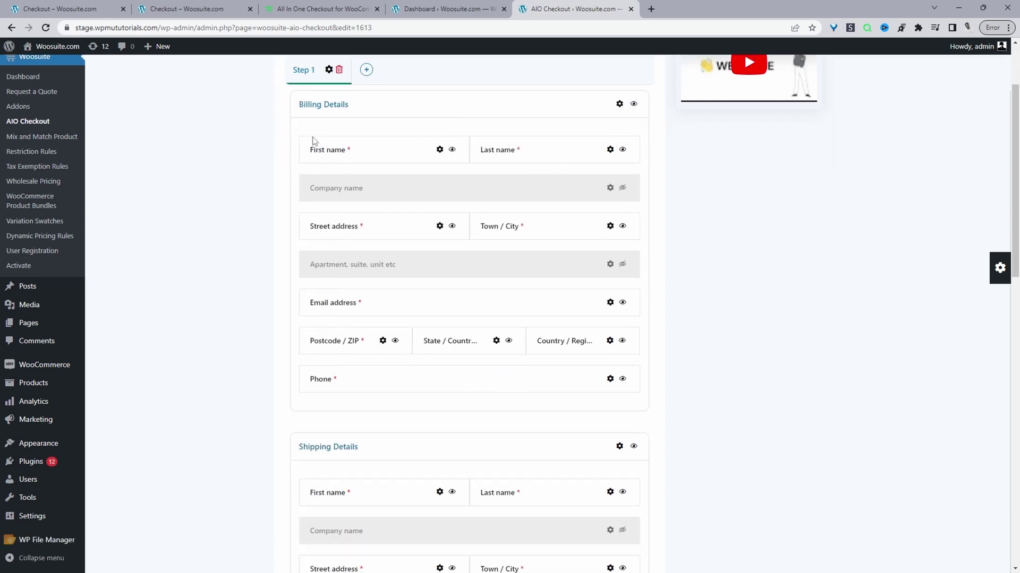
pyautogui.scroll(-10, 324, 168)
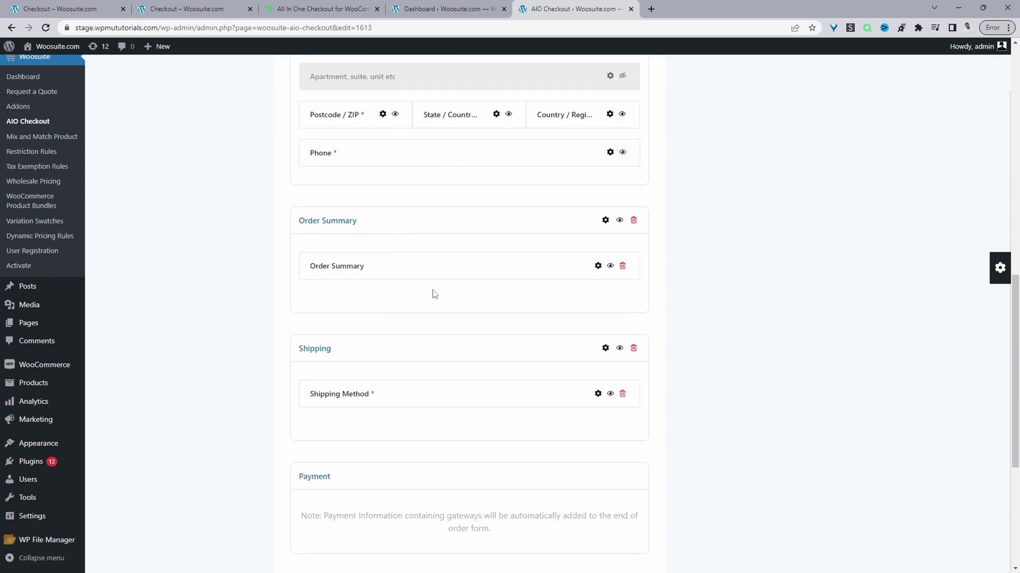
pyautogui.scroll(3, 700, 349)
# Add a Text field above Street address, remove it, and toggle First name off and on
pyautogui.click(1000, 267)
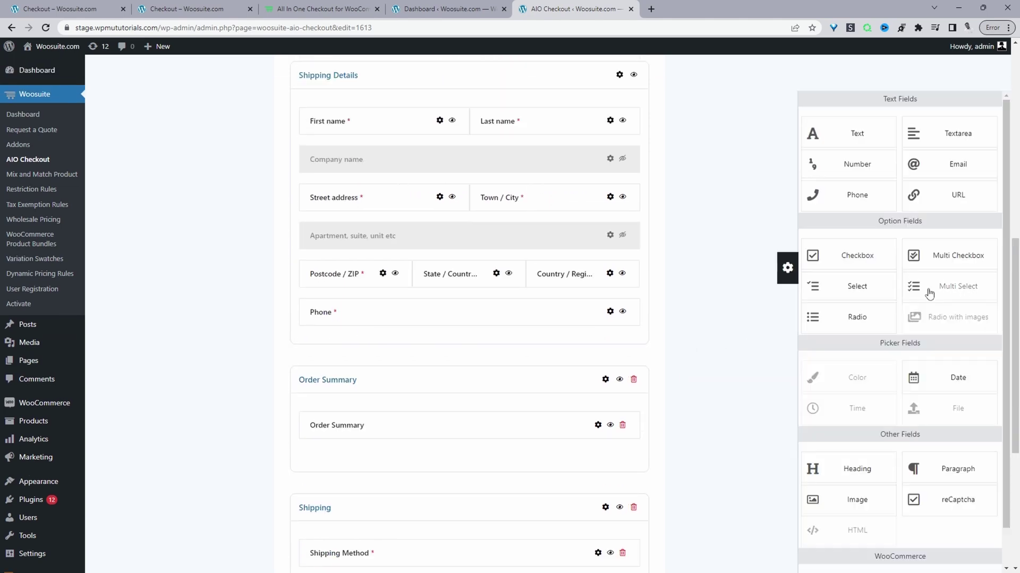
pyautogui.scroll(10, 736, 314)
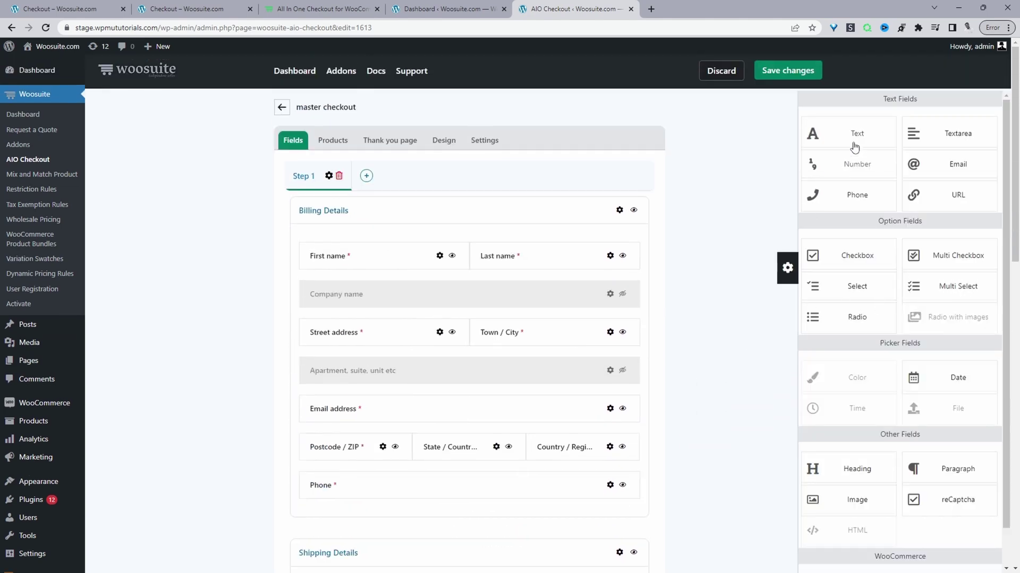
pyautogui.moveTo(855, 139); pyautogui.dragTo(425, 333)
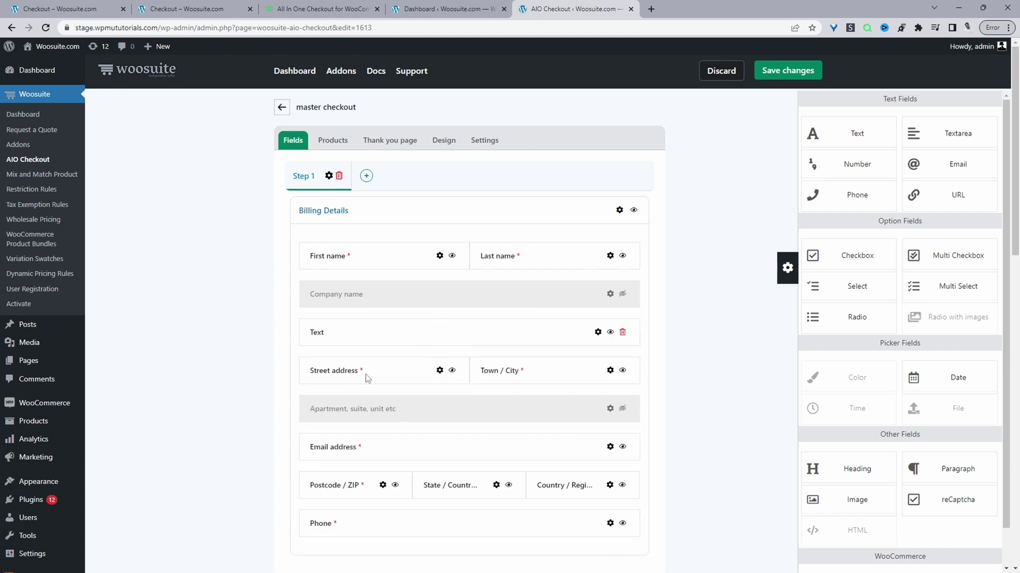
pyautogui.moveTo(368, 375)
pyautogui.mouseDown()
pyautogui.moveTo(377, 314)
pyautogui.moveTo(382, 365)
pyautogui.mouseUp()
pyautogui.click(622, 333)
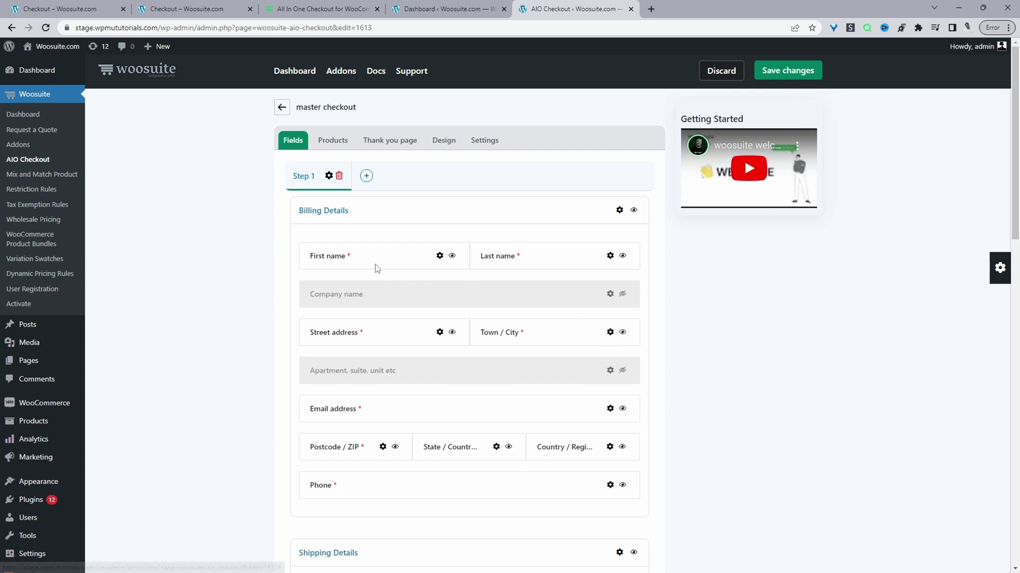
pyautogui.click(453, 257)
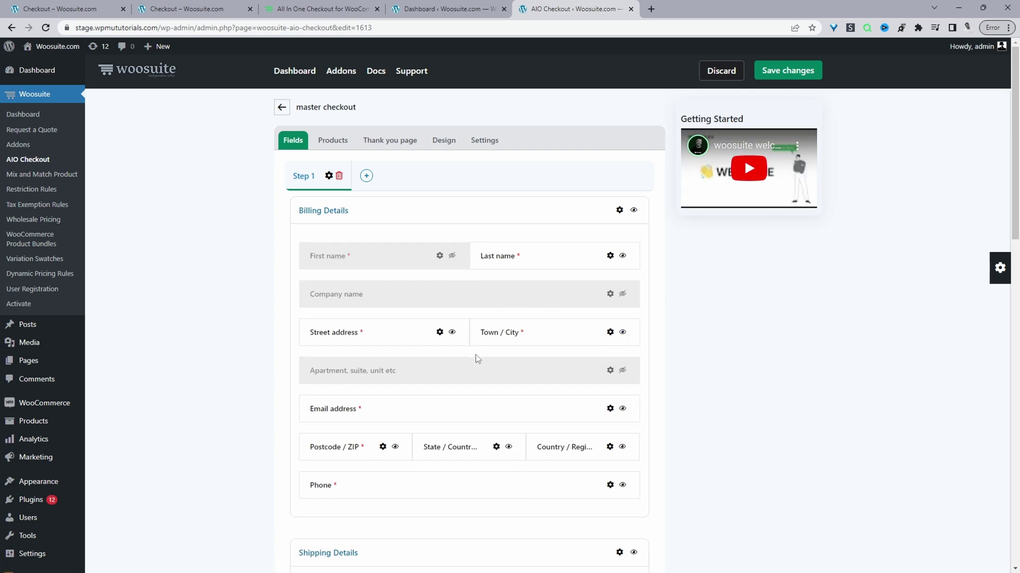
pyautogui.click(453, 258)
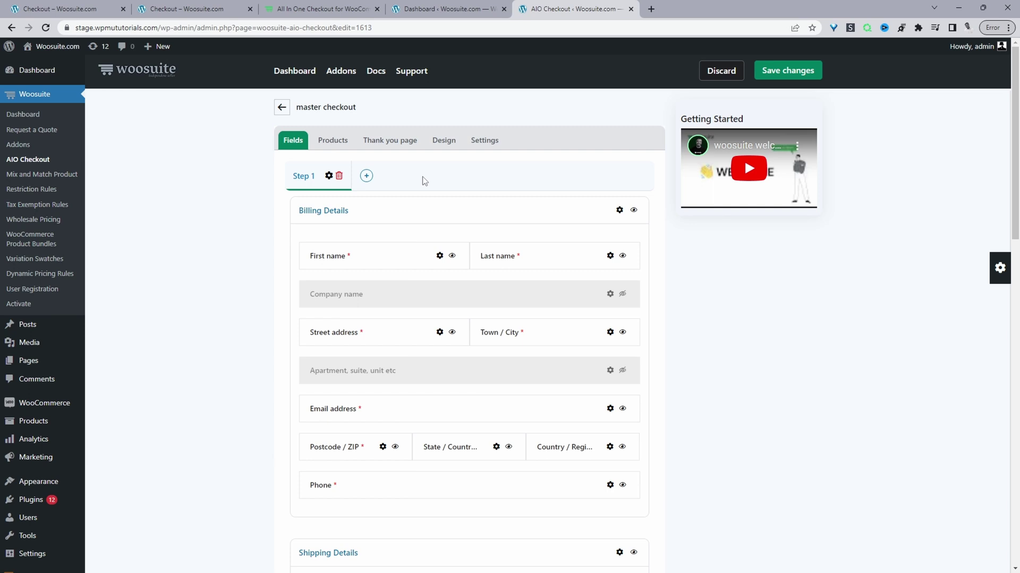
# In Design, preview Single column, then return to the Two columns Modern Shop Template layout
pyautogui.click(439, 147)
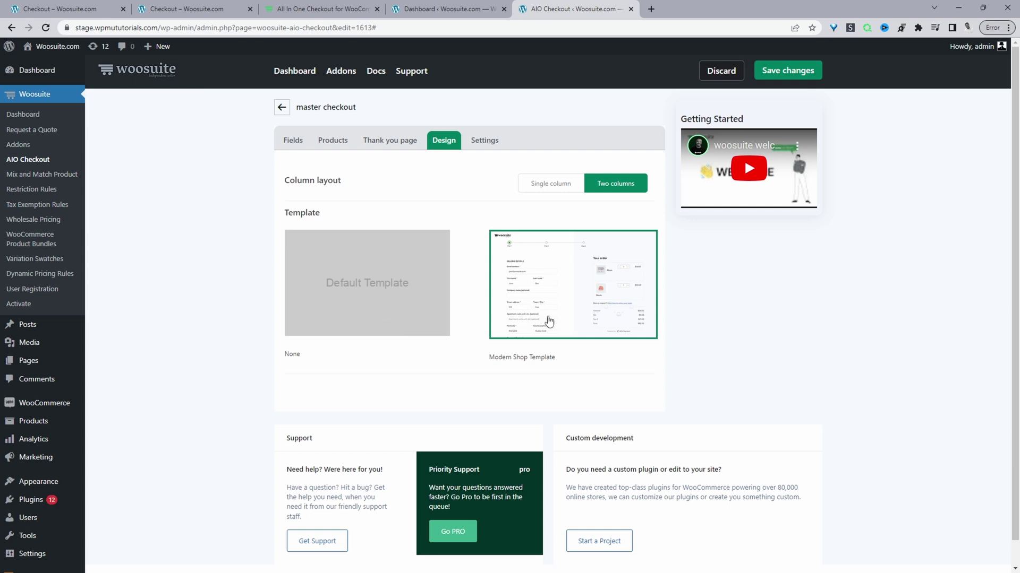
pyautogui.click(550, 186)
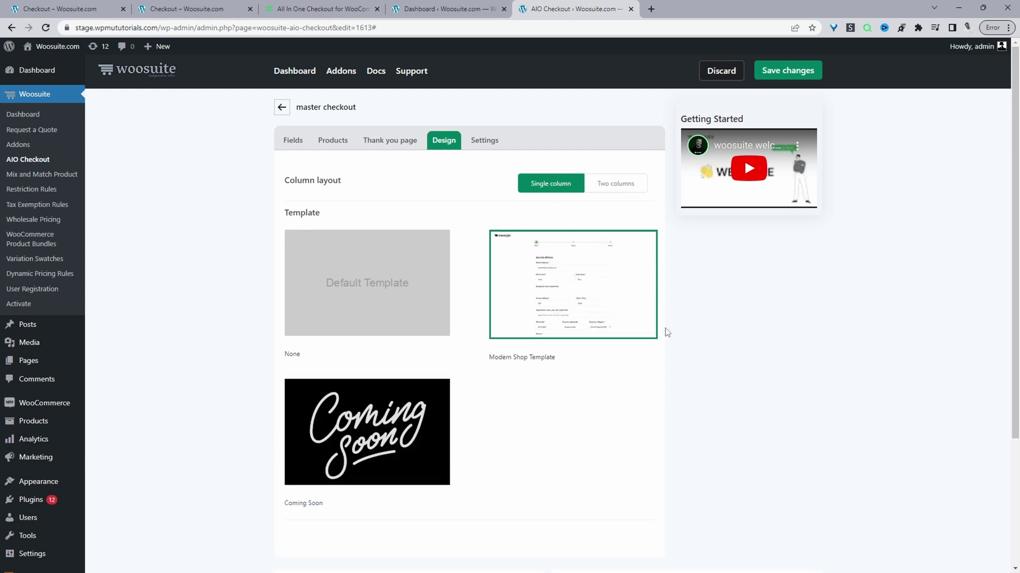
pyautogui.click(608, 187)
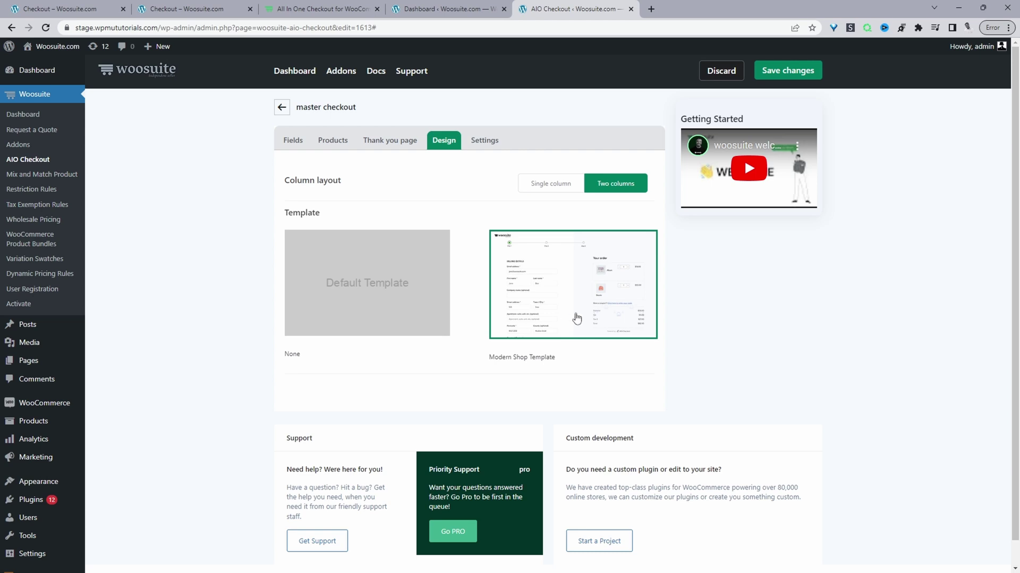
# Choose Multiple Columns Default from the Thank you page's Available Templates
pyautogui.click(386, 148)
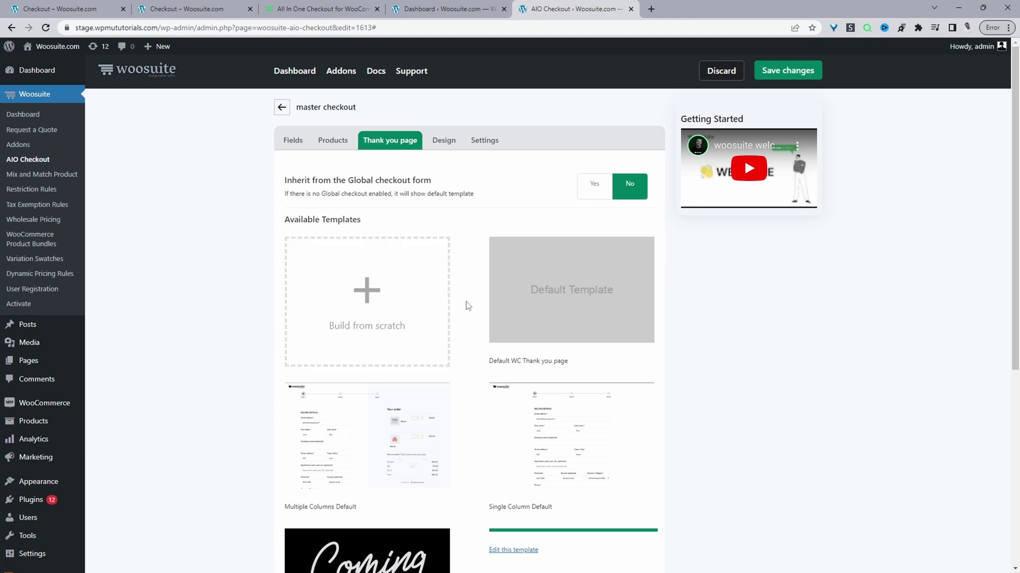
pyautogui.scroll(-2, 467, 308)
pyautogui.scroll(2, 467, 318)
pyautogui.scroll(-2, 398, 406)
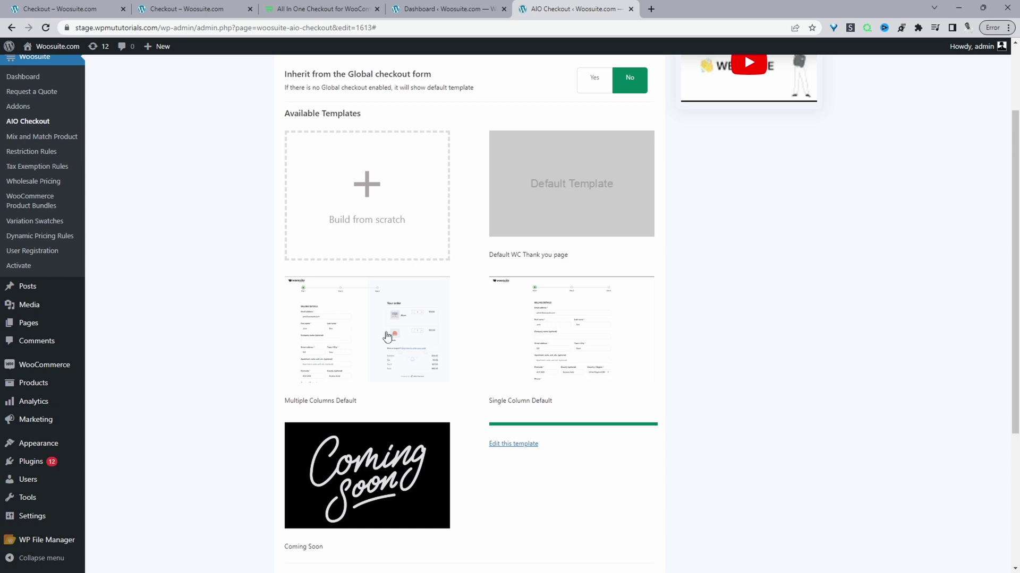
pyautogui.click(371, 343)
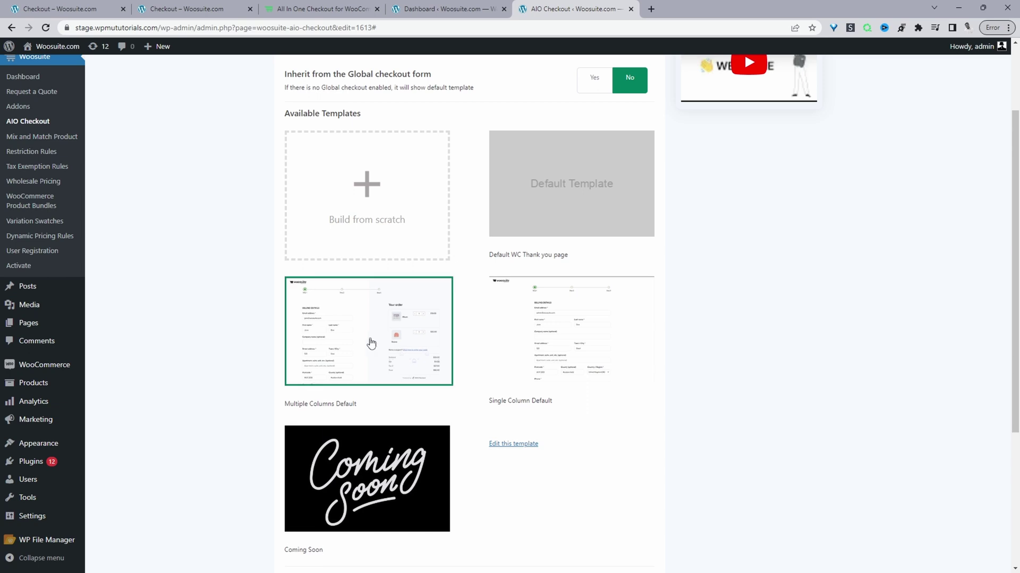
pyautogui.scroll(2, 442, 318)
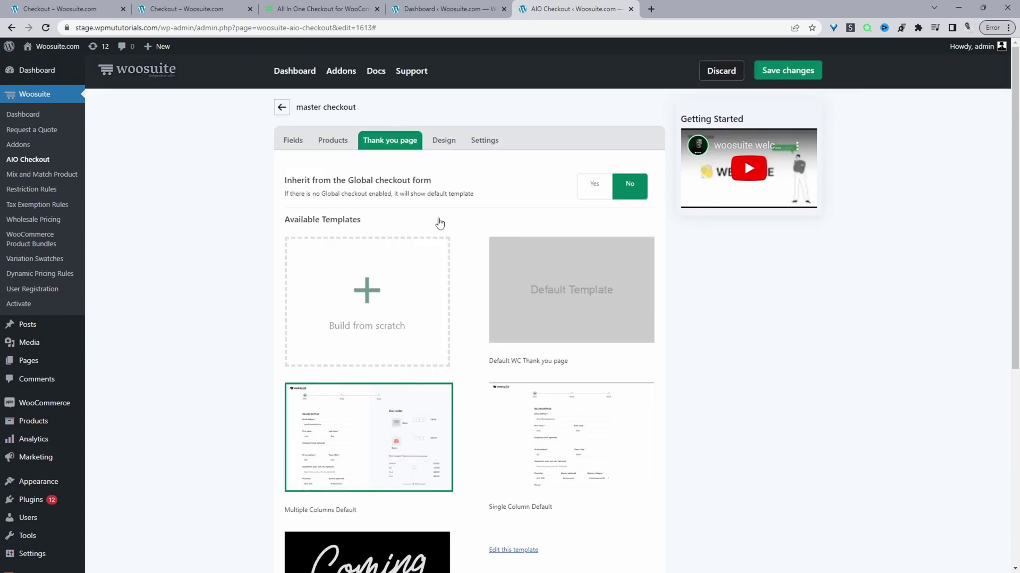
# Enable the master checkout in Settings, review its name and button text, and save changes
pyautogui.click(482, 145)
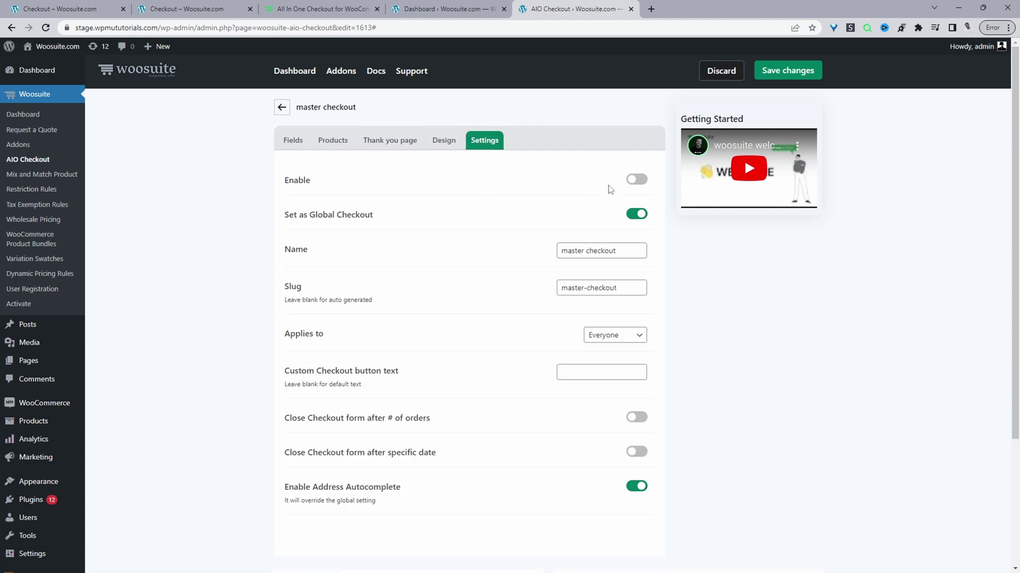
pyautogui.click(636, 181)
pyautogui.moveTo(616, 251); pyautogui.dragTo(464, 263)
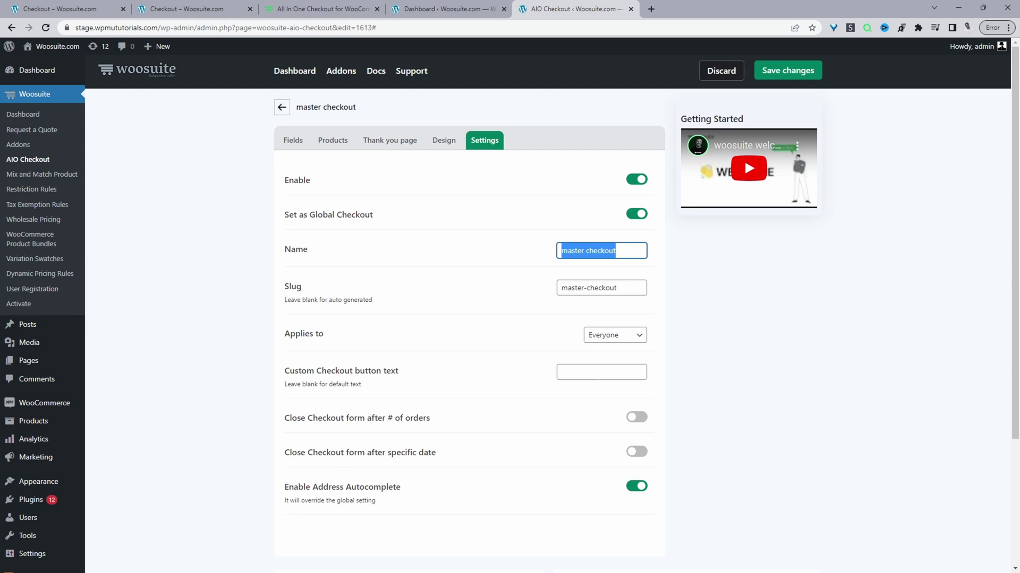
pyautogui.click(584, 373)
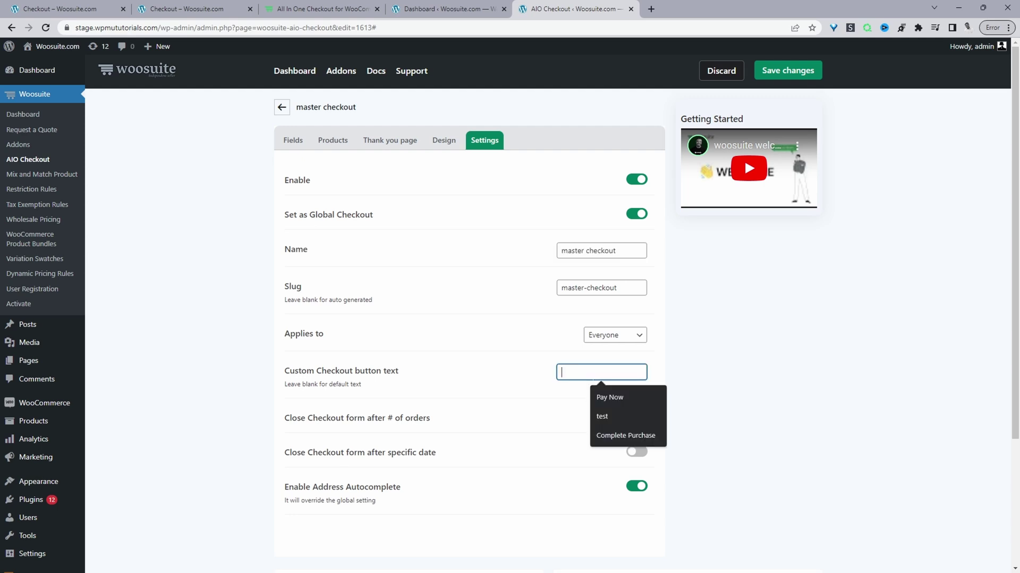
pyautogui.click(520, 410)
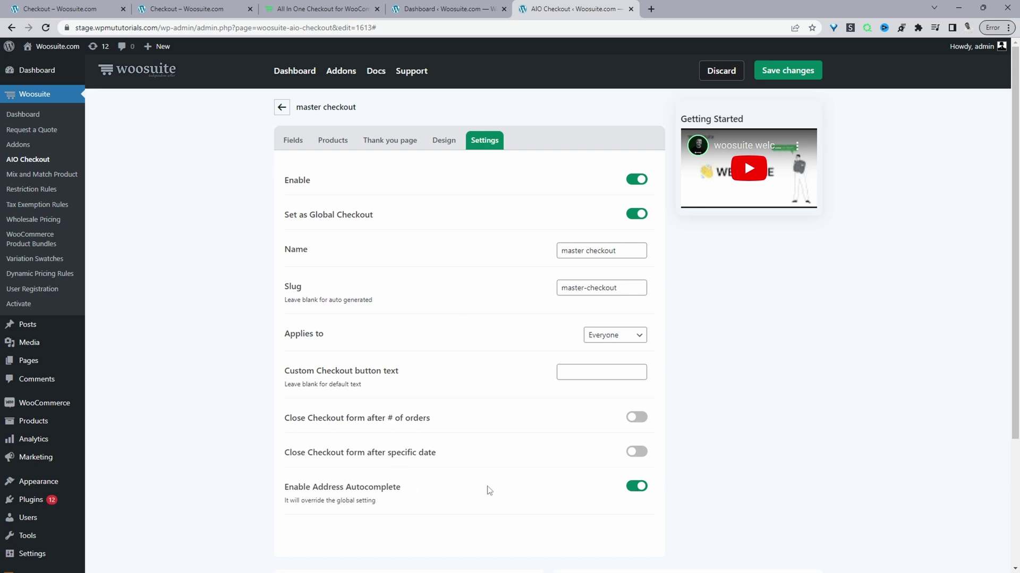
pyautogui.click(772, 76)
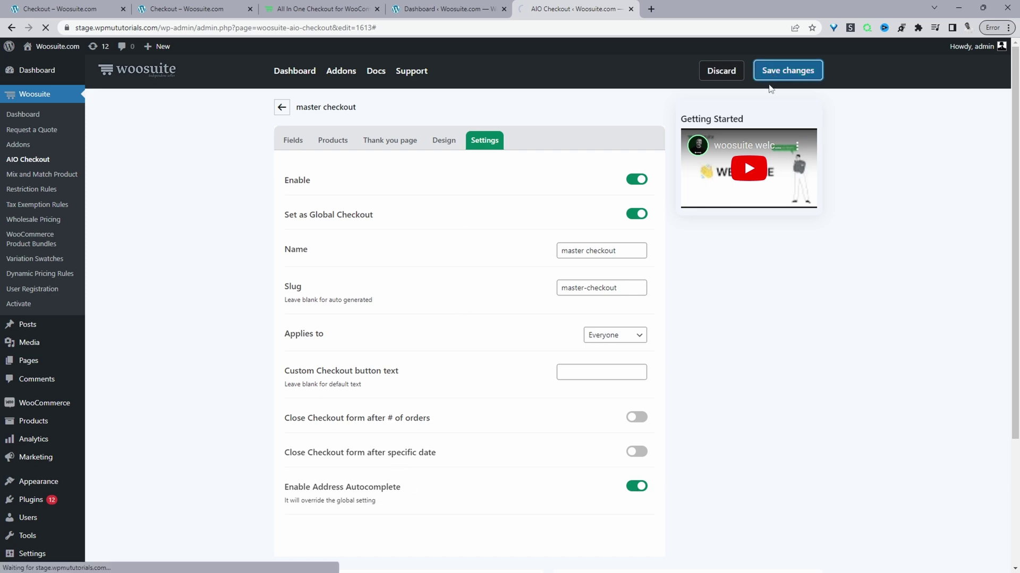
pyautogui.hotkey('ctrl', '1')
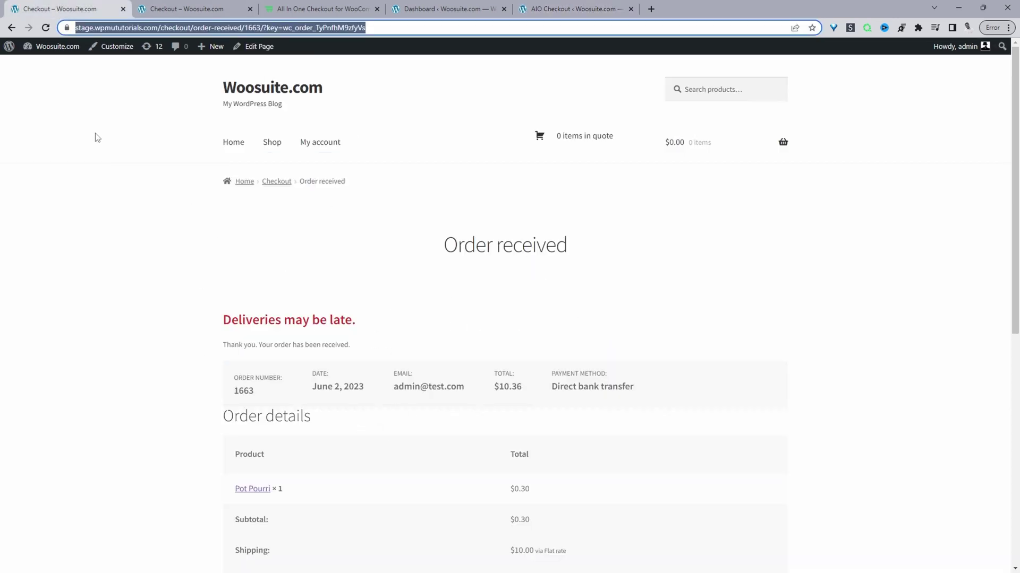
# Reload the order-received page to see the multi-column layout, then return to the checkout settings
pyautogui.click(46, 28)
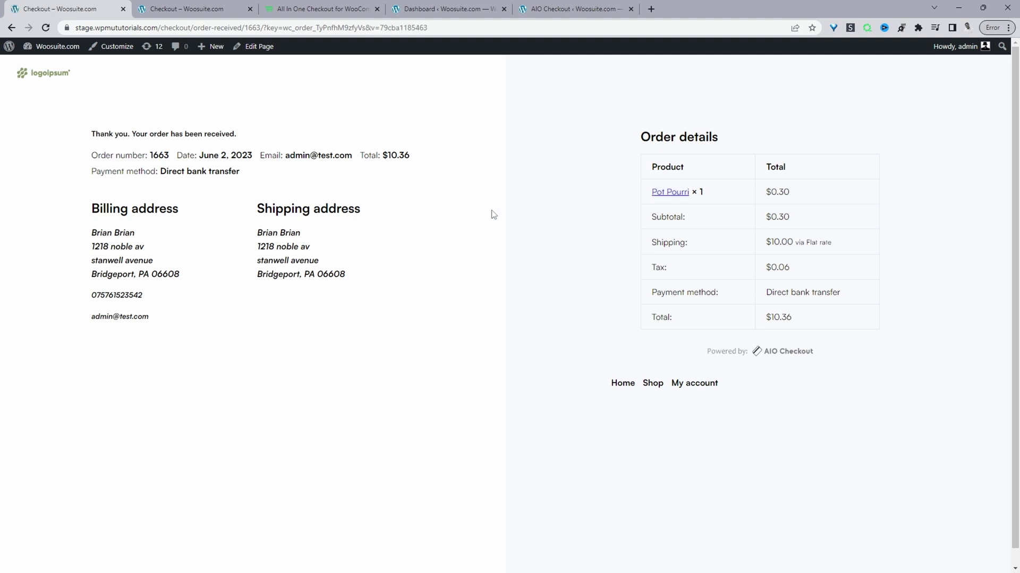
pyautogui.click(534, 8)
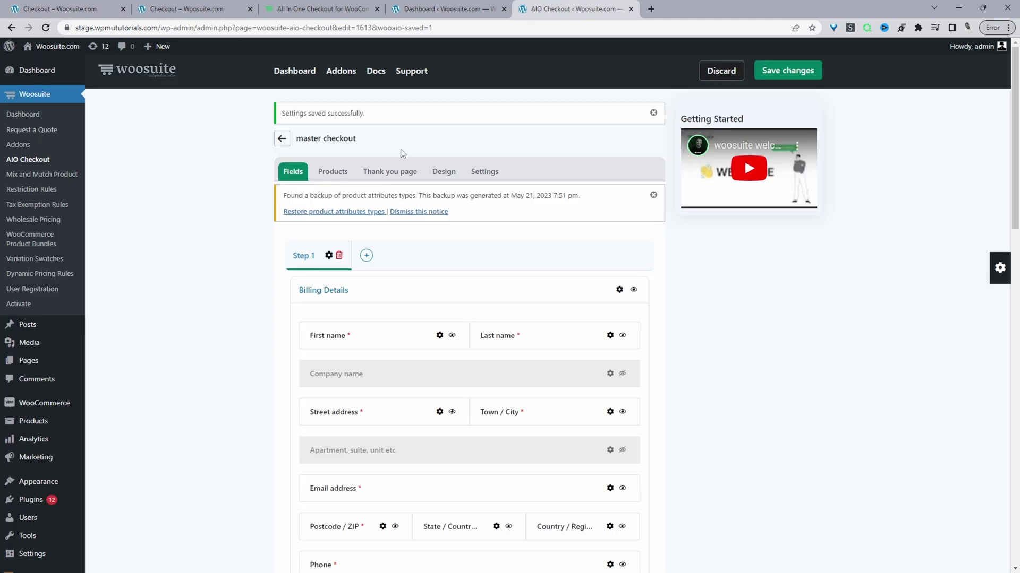
# Switch the thank-you template to Single Column Default and check the one-column order-received page
pyautogui.click(374, 170)
pyautogui.scroll(-3, 476, 311)
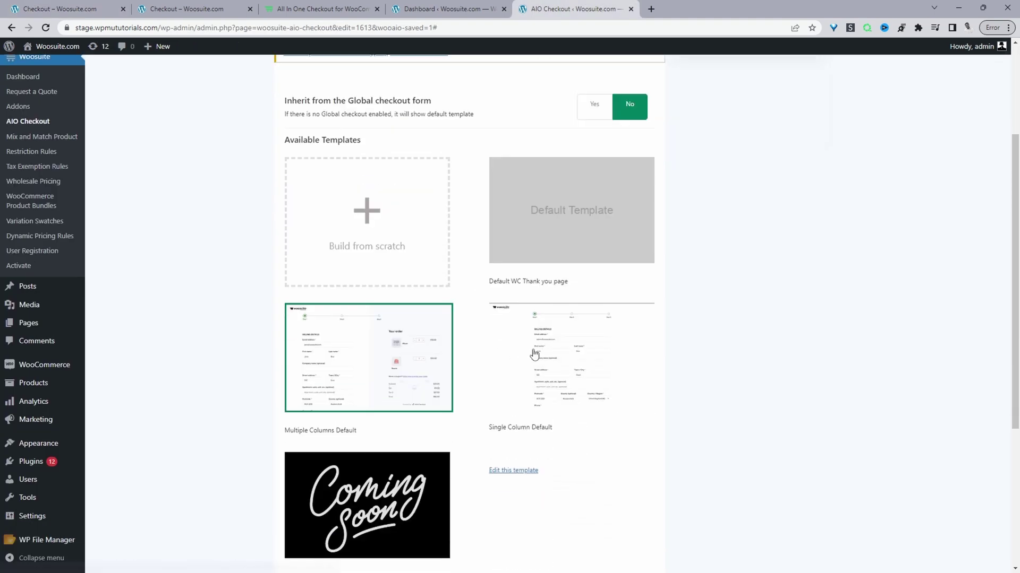
pyautogui.click(533, 355)
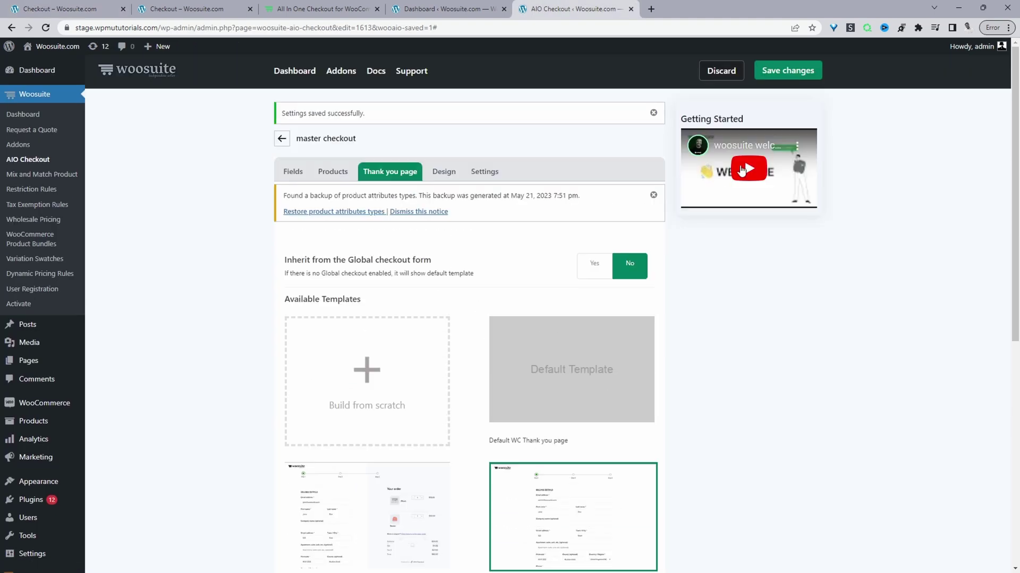
pyautogui.click(64, 9)
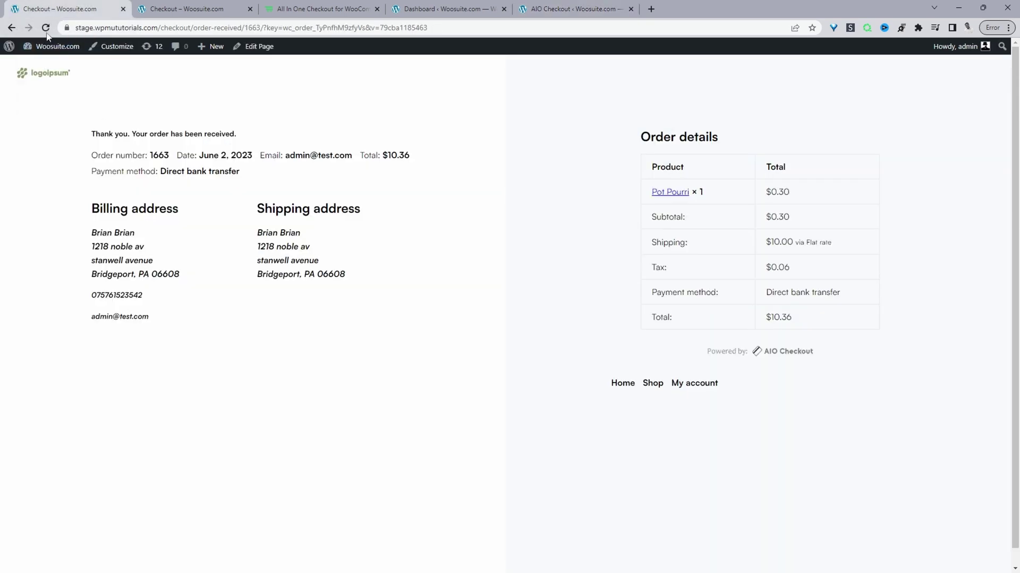
pyautogui.scroll(-1, 611, 410)
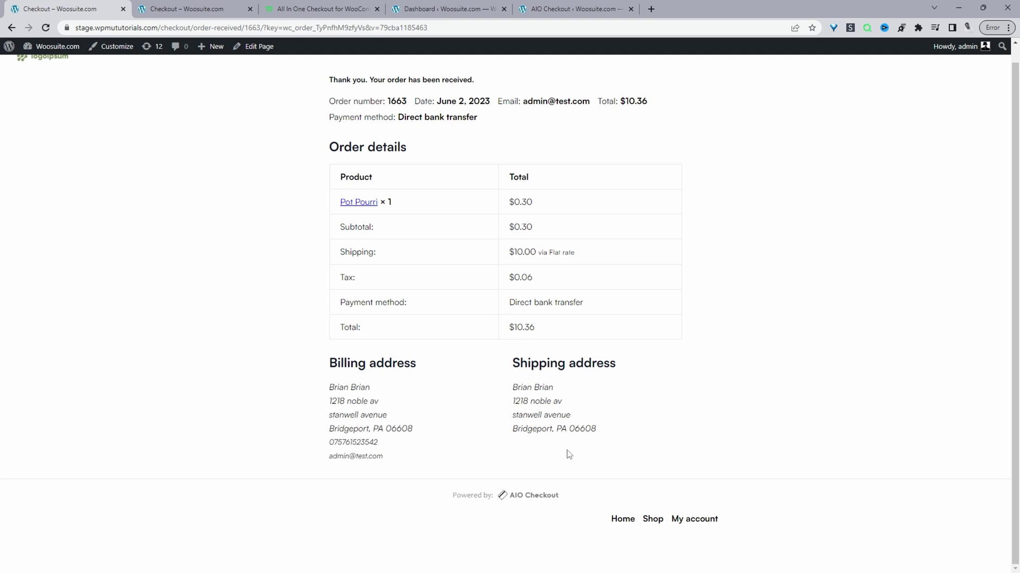
pyautogui.click(538, 9)
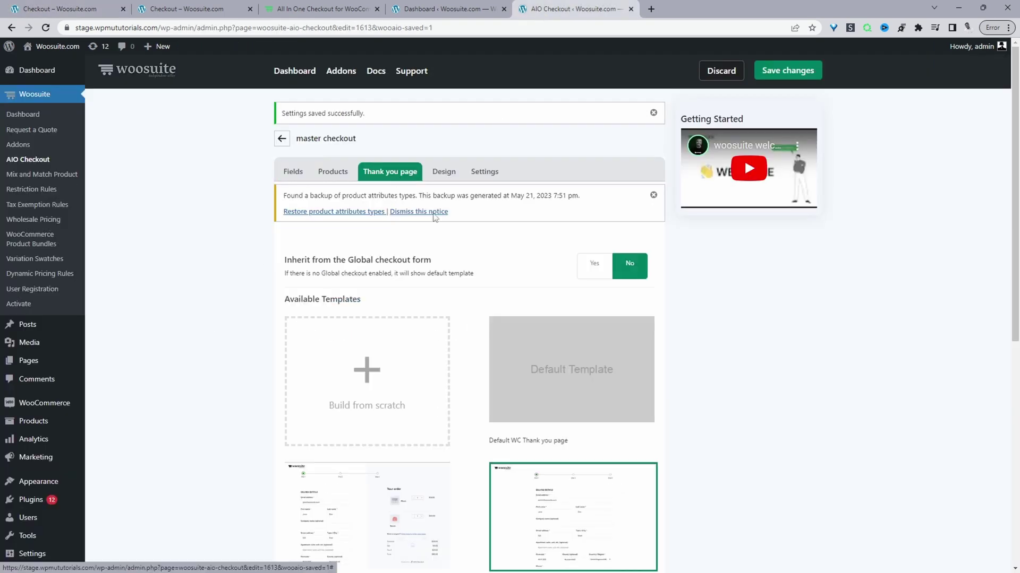
# Build a new thank-you template from scratch, prefilled with headings and order shortcodes like [wooaio_order_id]
pyautogui.click(360, 418)
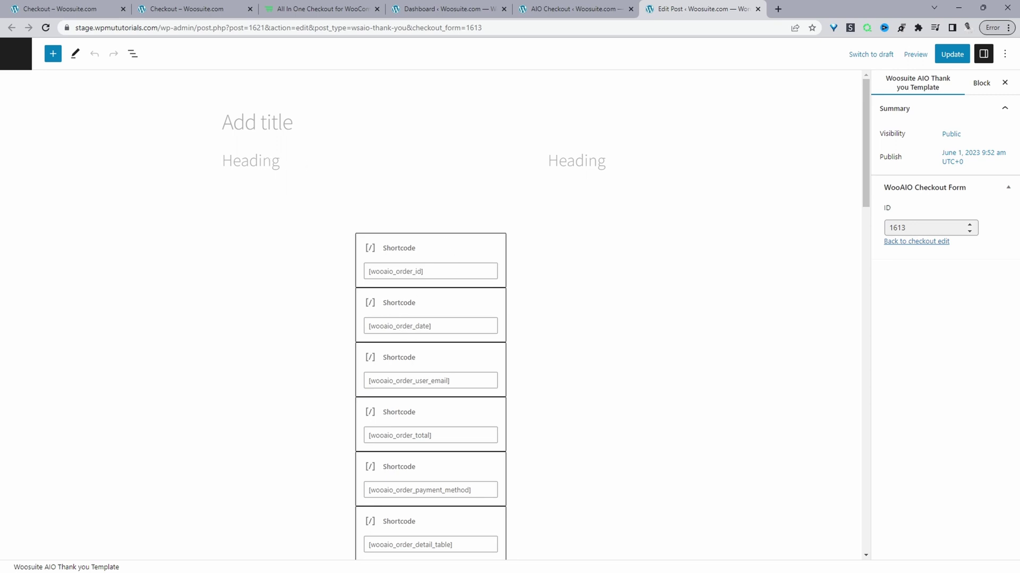
# Inspect the template's structure through the block outline, selecting the Columns, social icons and left column blocks
pyautogui.click(321, 165)
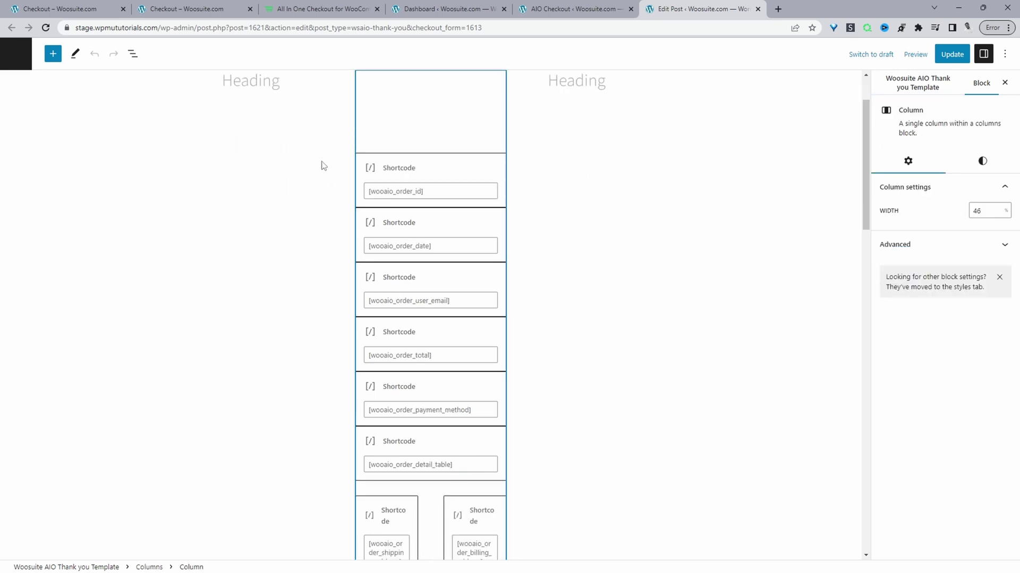
pyautogui.scroll(2, 372, 208)
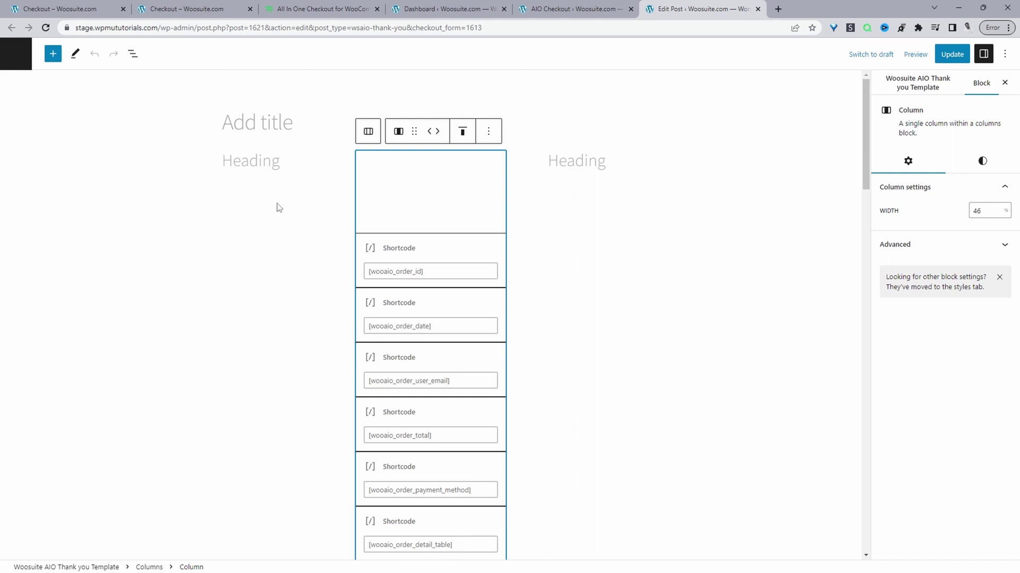
pyautogui.click(133, 53)
pyautogui.click(43, 110)
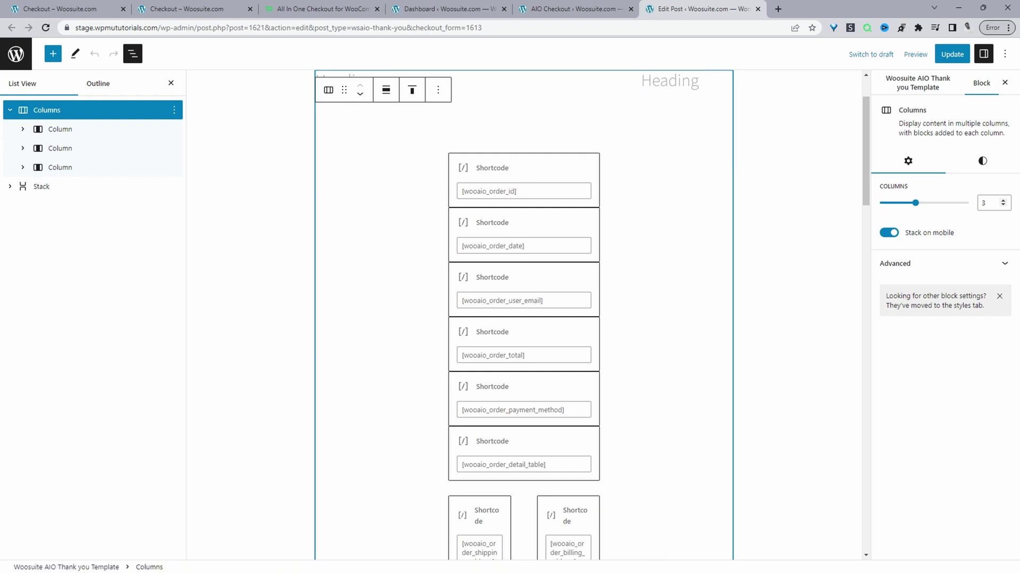
pyautogui.scroll(-1, 524, 319)
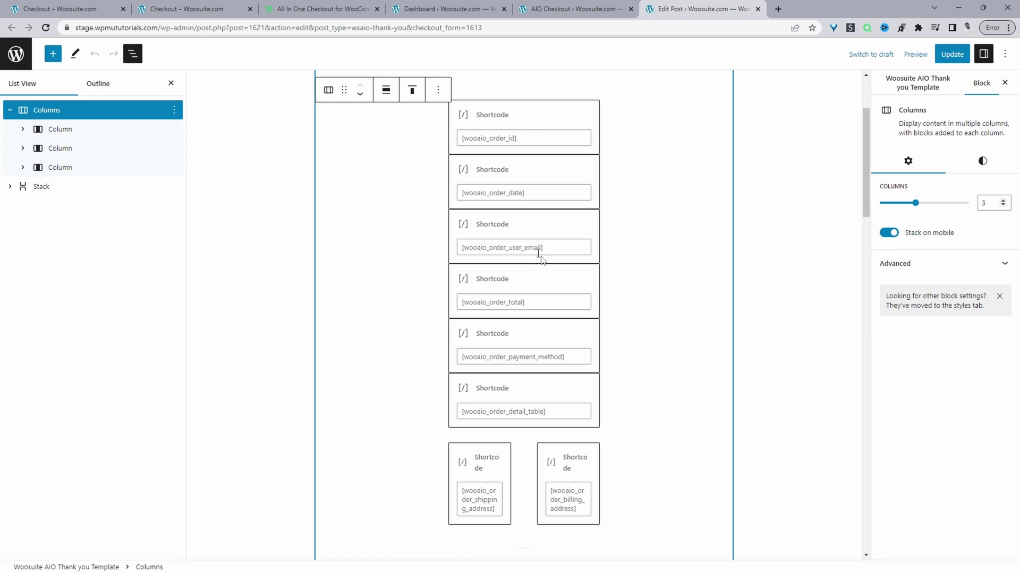
pyautogui.scroll(-5, 563, 303)
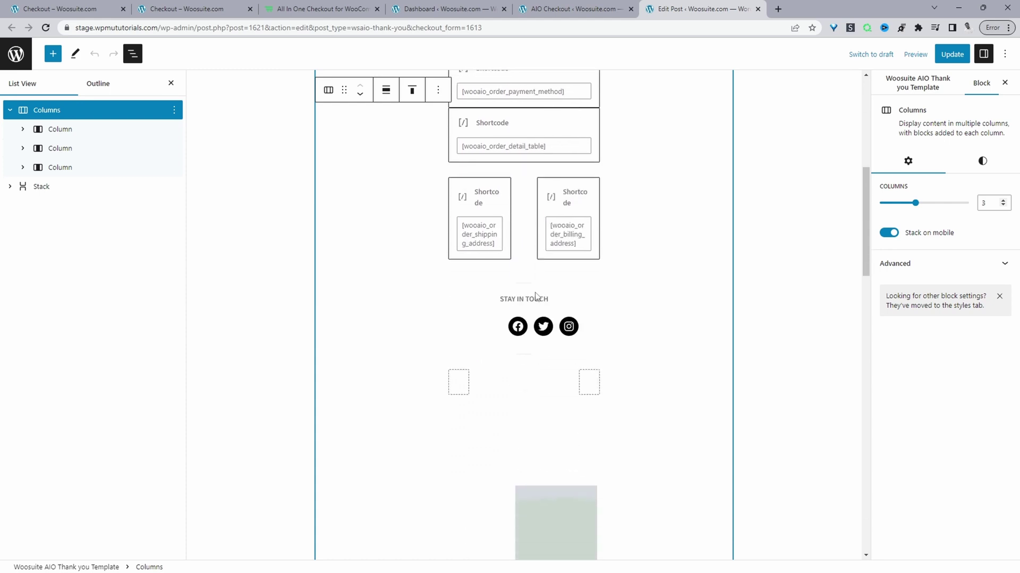
pyautogui.scroll(-2, 535, 295)
pyautogui.click(489, 220)
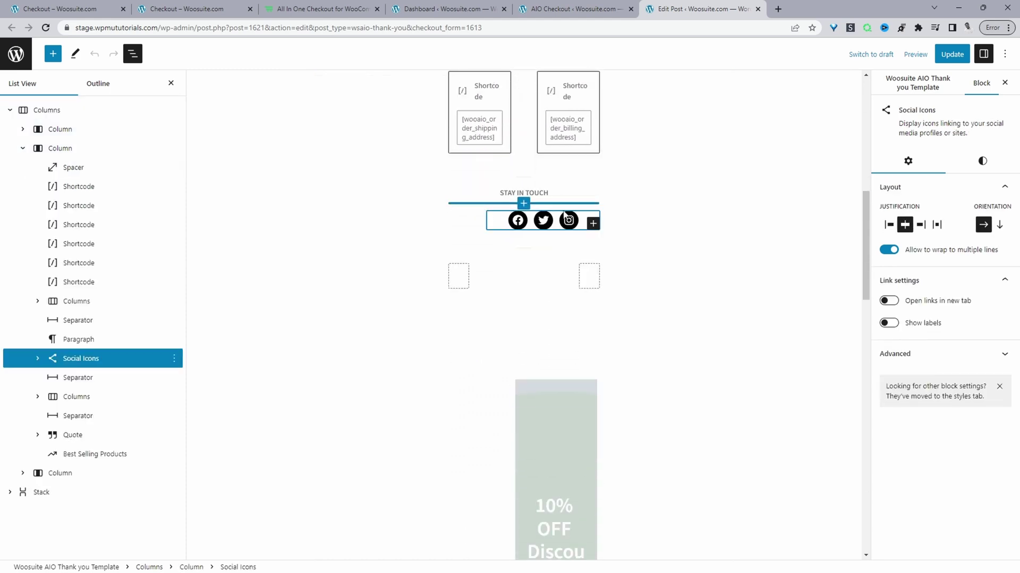
pyautogui.click(404, 213)
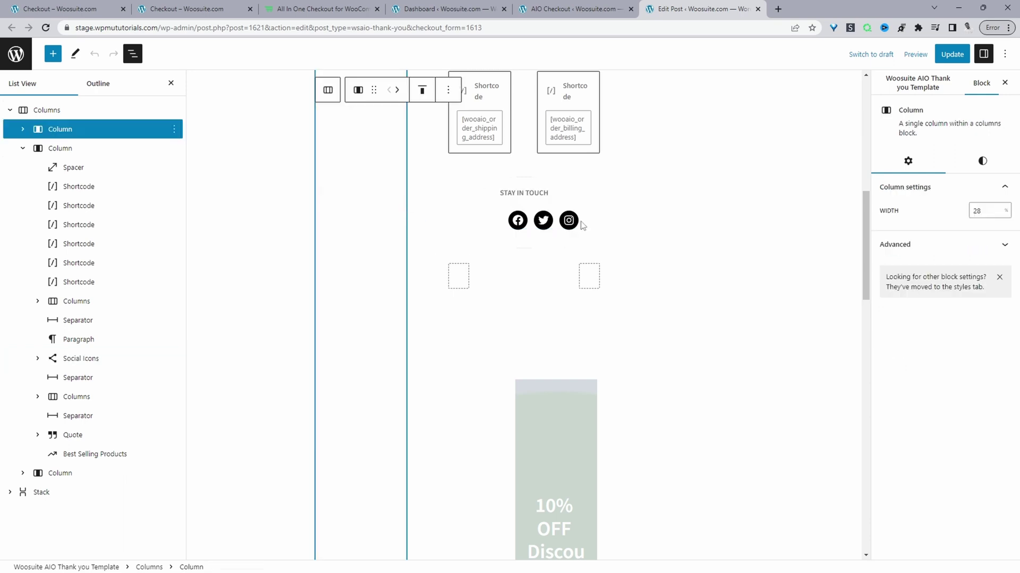
# Reduce the Best Selling Products block from 2 rows to 1 row of 3 products
pyautogui.scroll(-7, 618, 319)
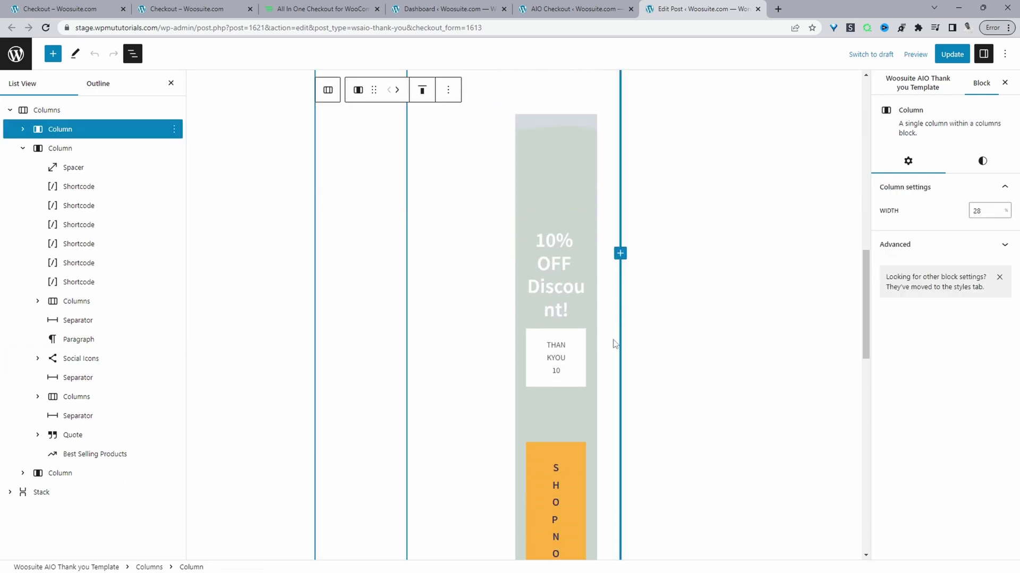
pyautogui.scroll(-2, 571, 402)
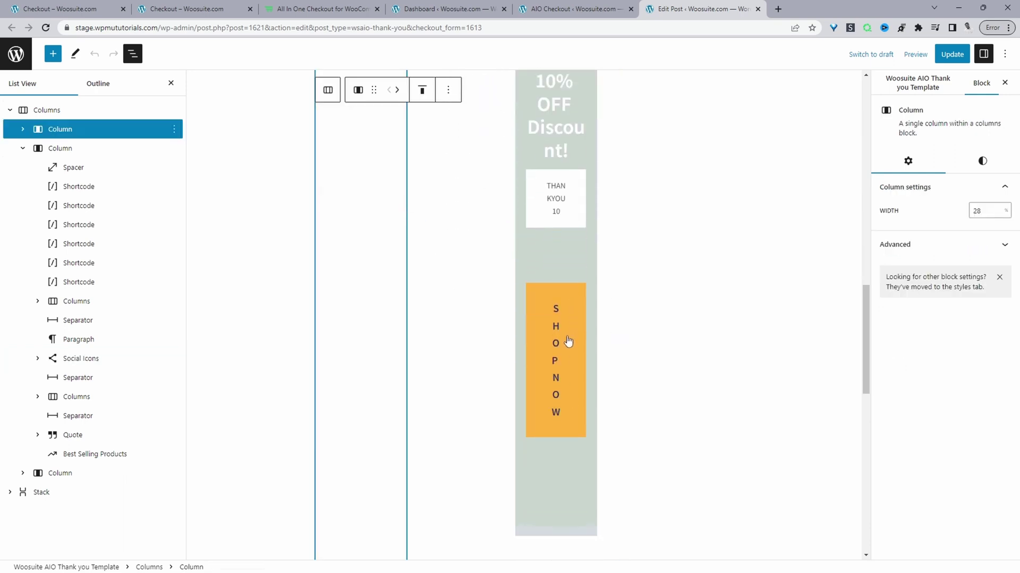
pyautogui.scroll(-5, 547, 420)
pyautogui.scroll(-4, 547, 412)
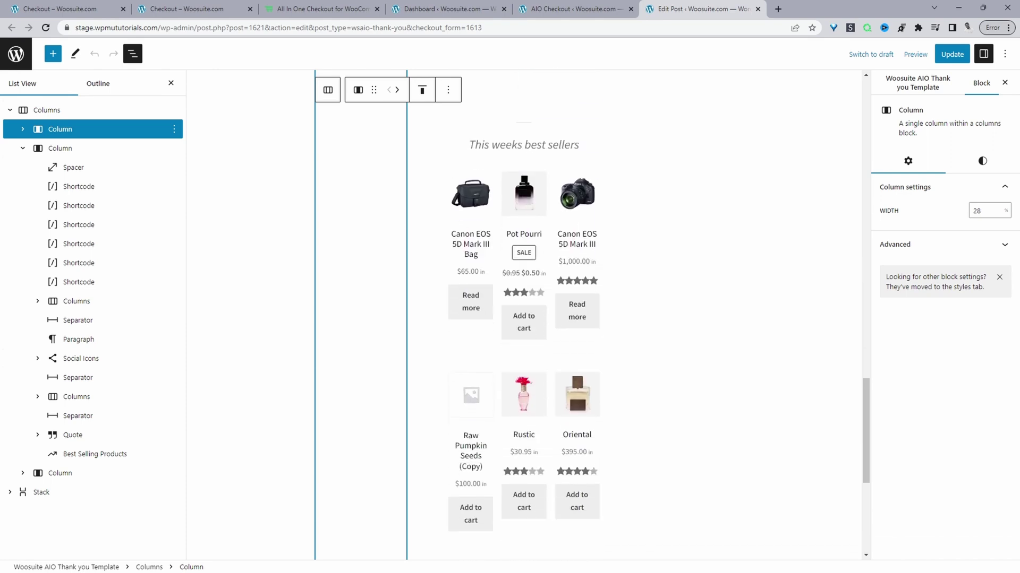
pyautogui.scroll(-4, 576, 370)
pyautogui.scroll(3, 526, 352)
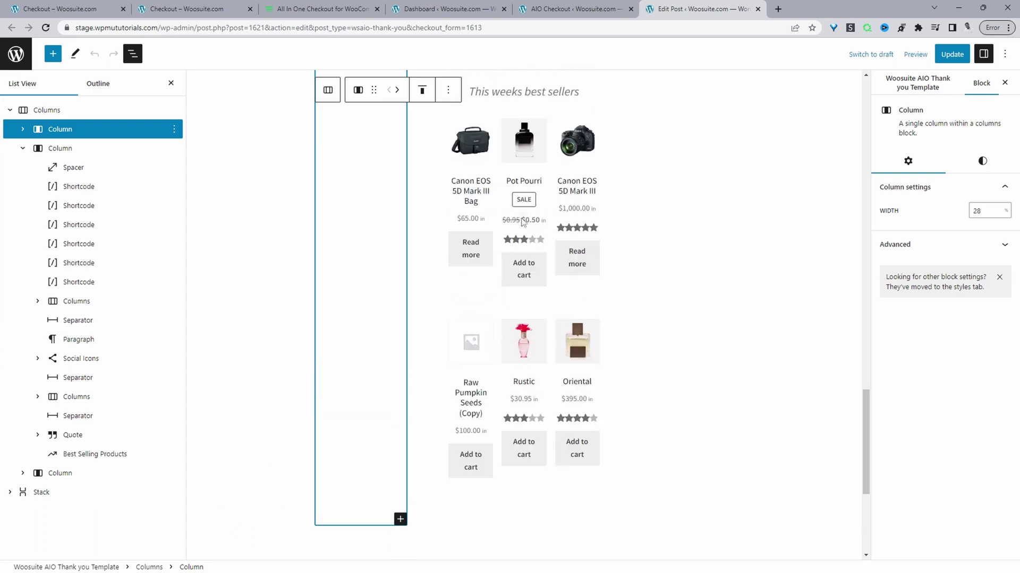
pyautogui.click(523, 222)
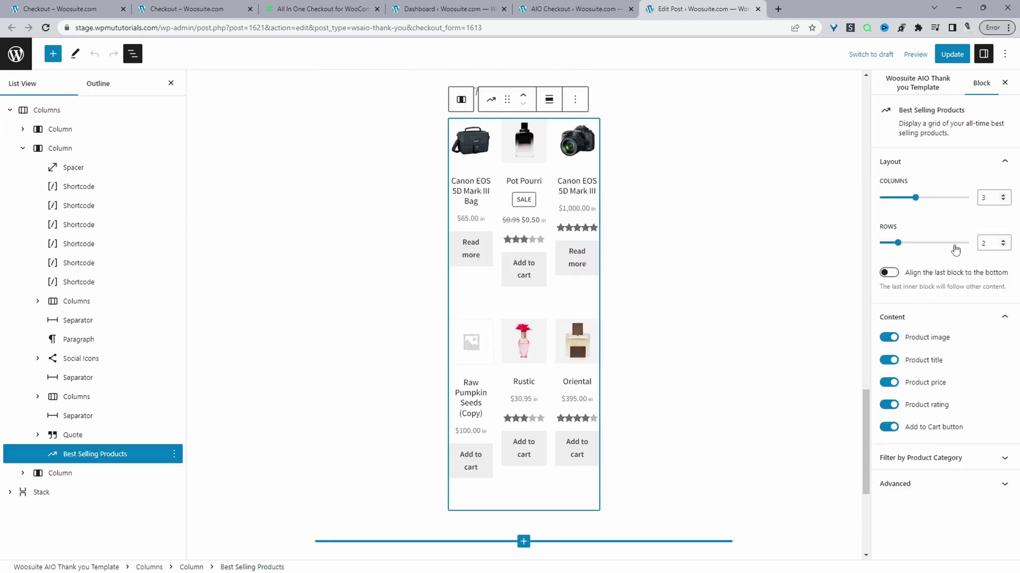
pyautogui.moveTo(899, 243); pyautogui.dragTo(880, 244)
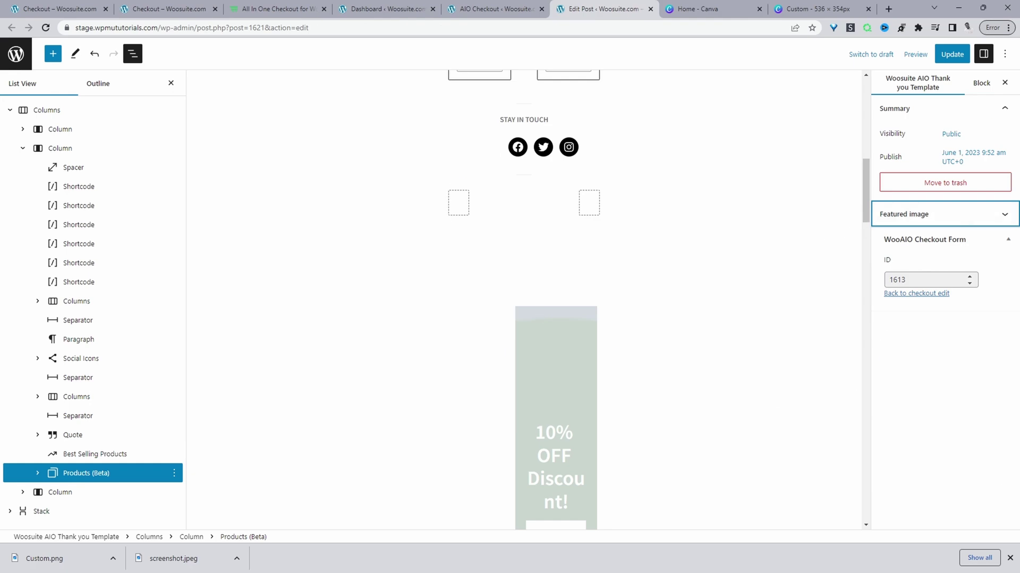
# Check the Custom design featured image and update the Woosuite AIO Thank you Template
pyautogui.click(954, 214)
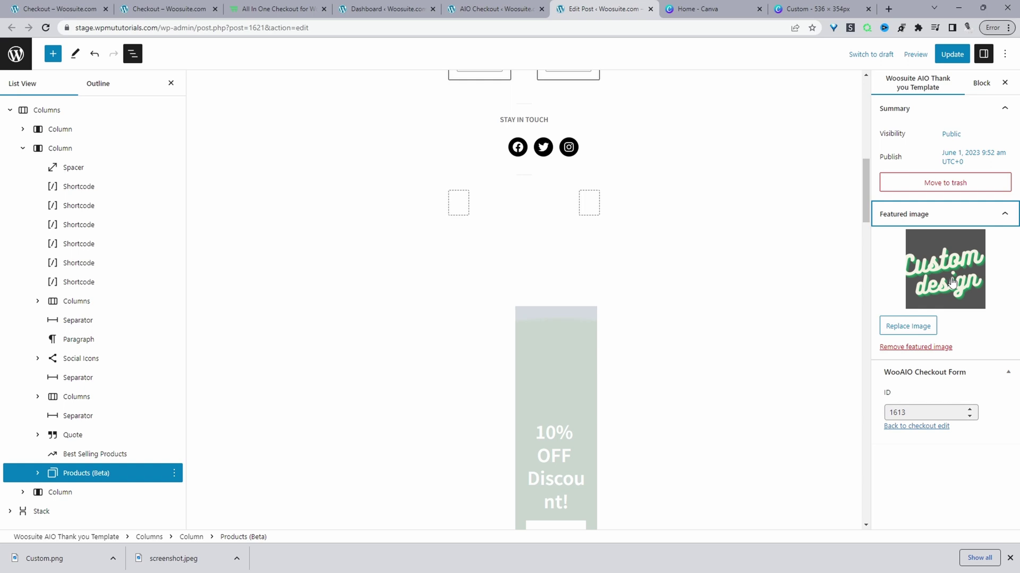
pyautogui.click(952, 54)
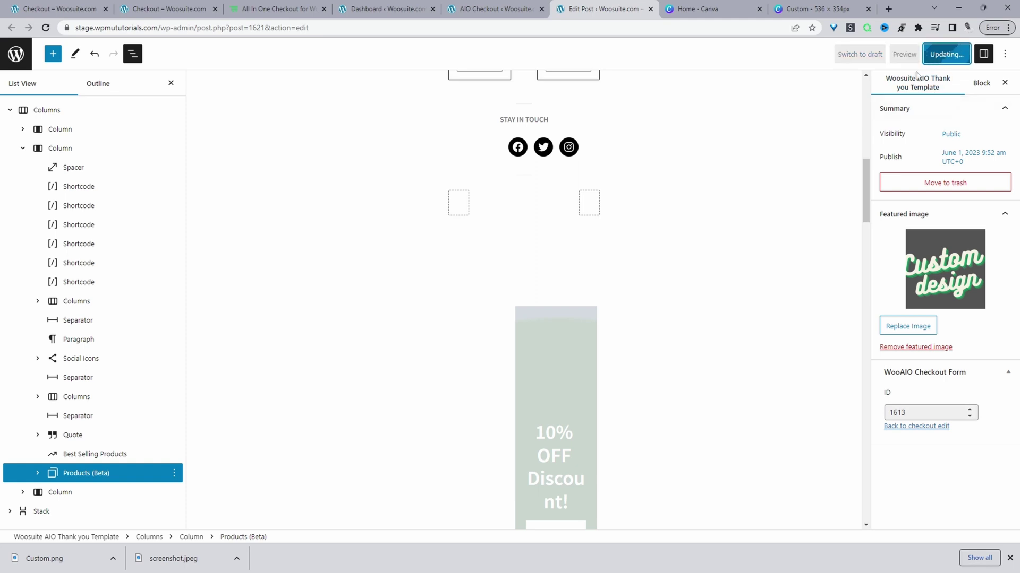
# Choose the Custom design template for the master checkout's thank-you page and save the changes
pyautogui.click(519, 8)
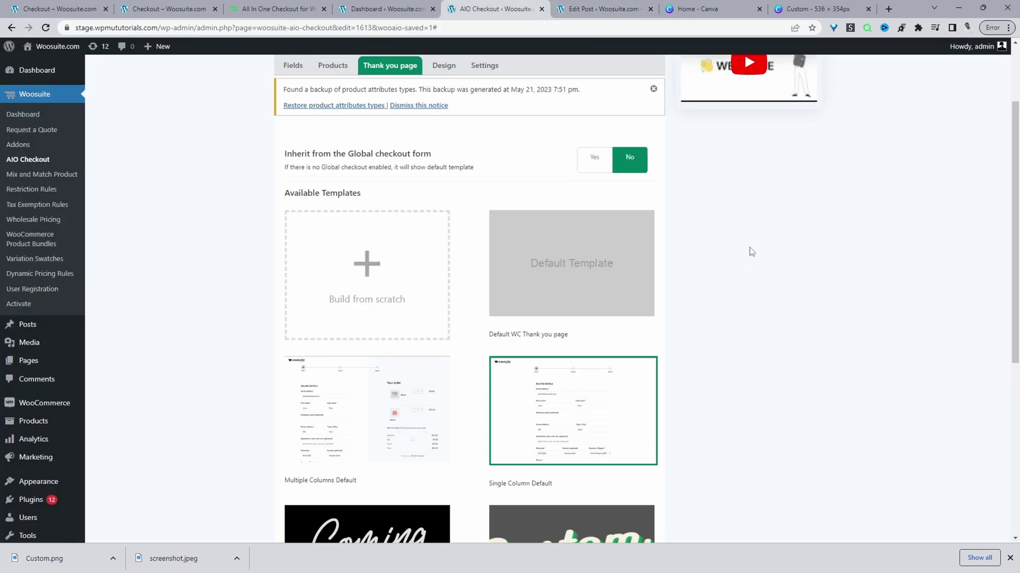
pyautogui.scroll(-3, 751, 251)
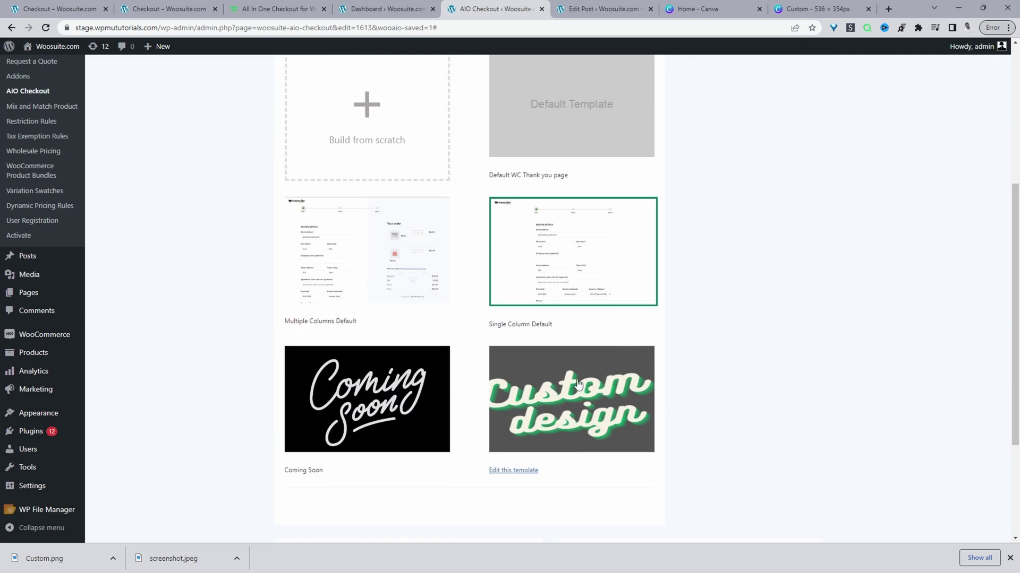
pyautogui.click(523, 378)
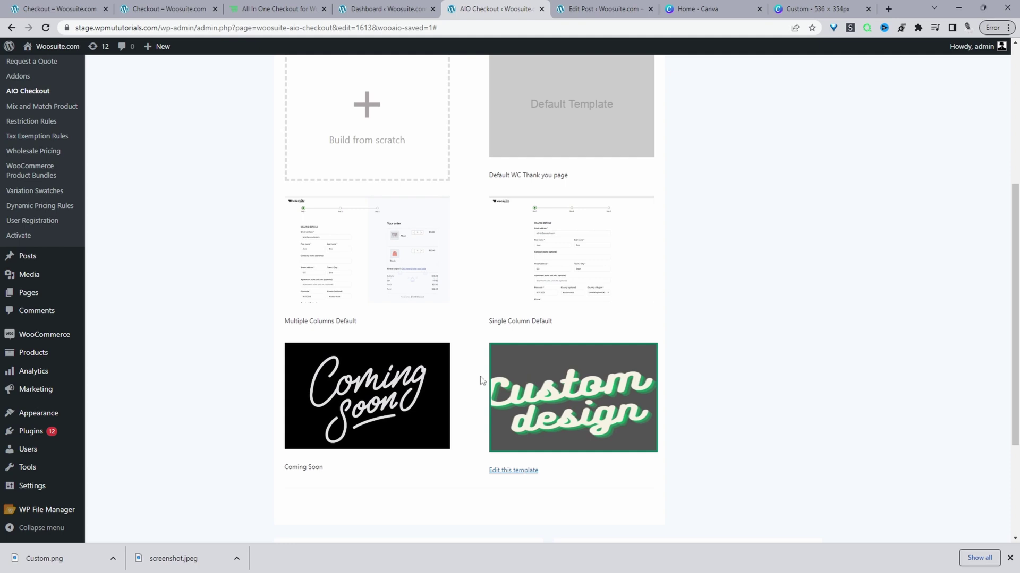
pyautogui.scroll(5, 664, 239)
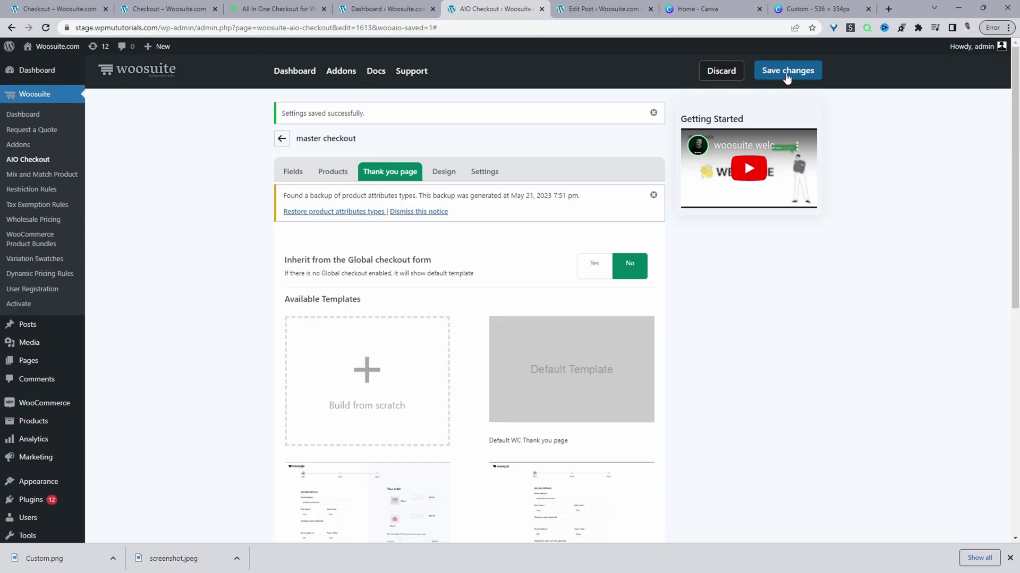
pyautogui.click(787, 74)
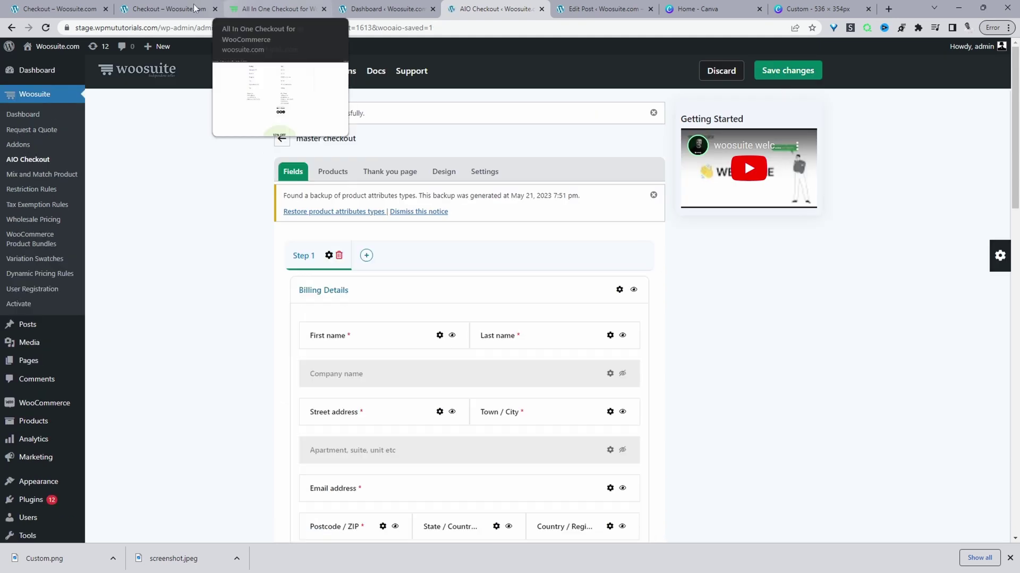
# Review the order-received page's order details, 10% OFF THANKYOU10 discount panel and weekly best sellers
pyautogui.click(64, 9)
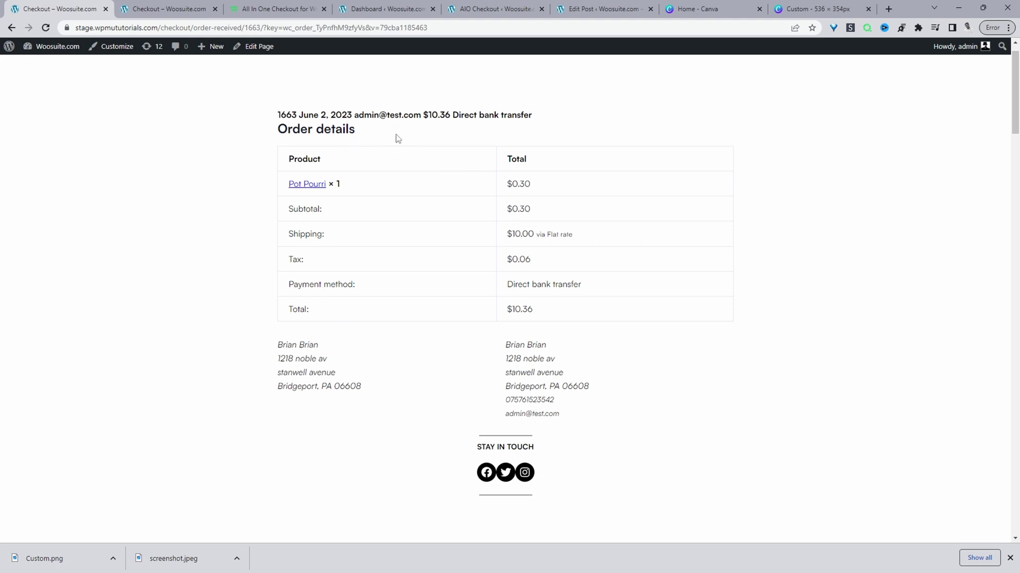
pyautogui.scroll(-4, 552, 297)
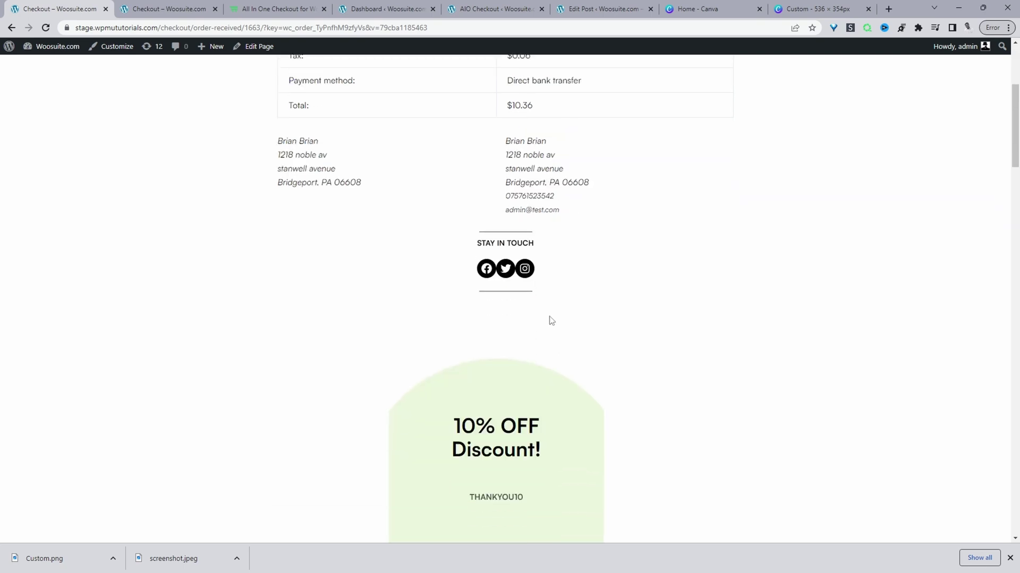
pyautogui.scroll(-6, 531, 287)
pyautogui.scroll(4, 515, 256)
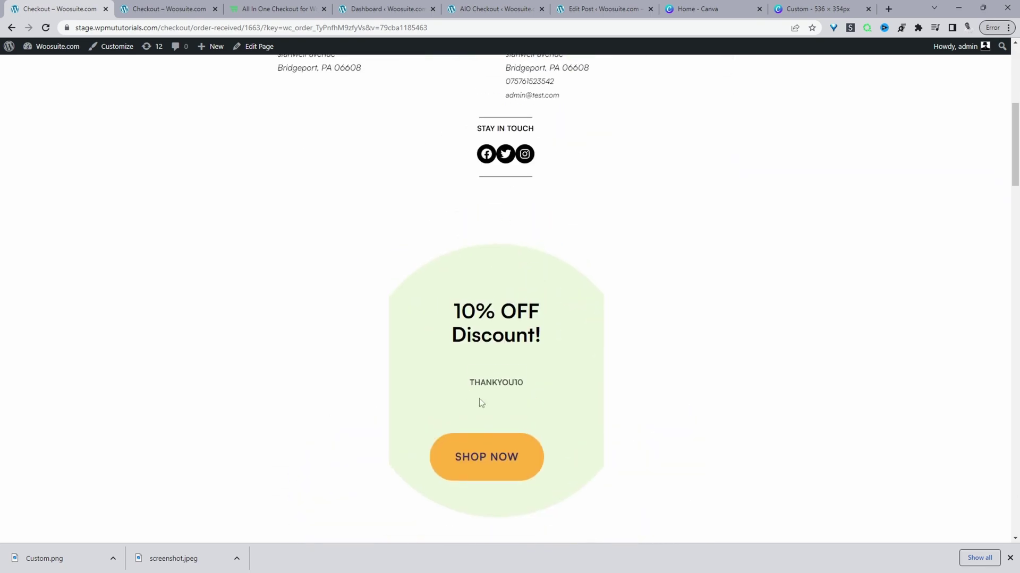
pyautogui.scroll(-4, 481, 403)
pyautogui.scroll(-7, 498, 244)
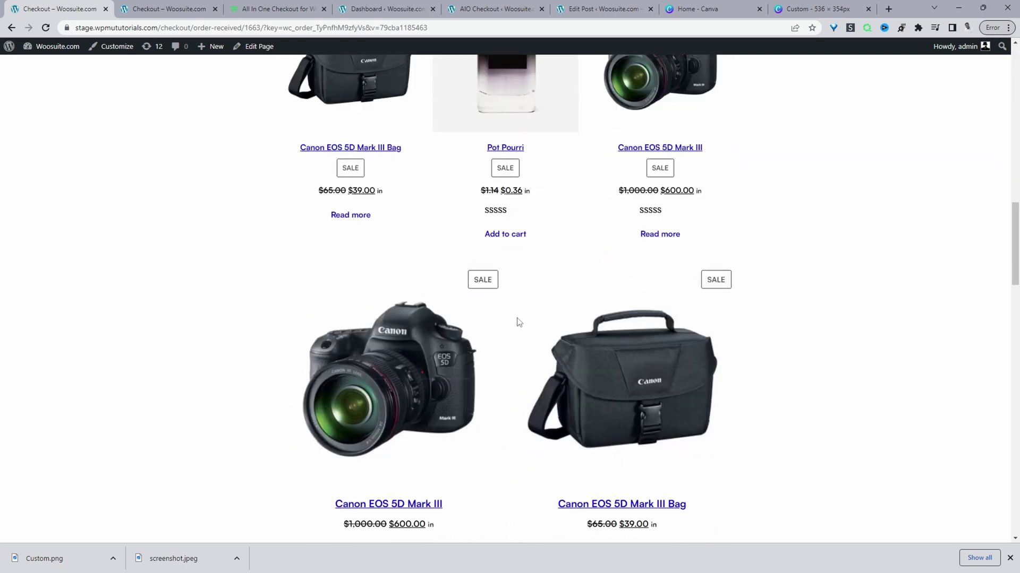
pyautogui.scroll(-20, 518, 322)
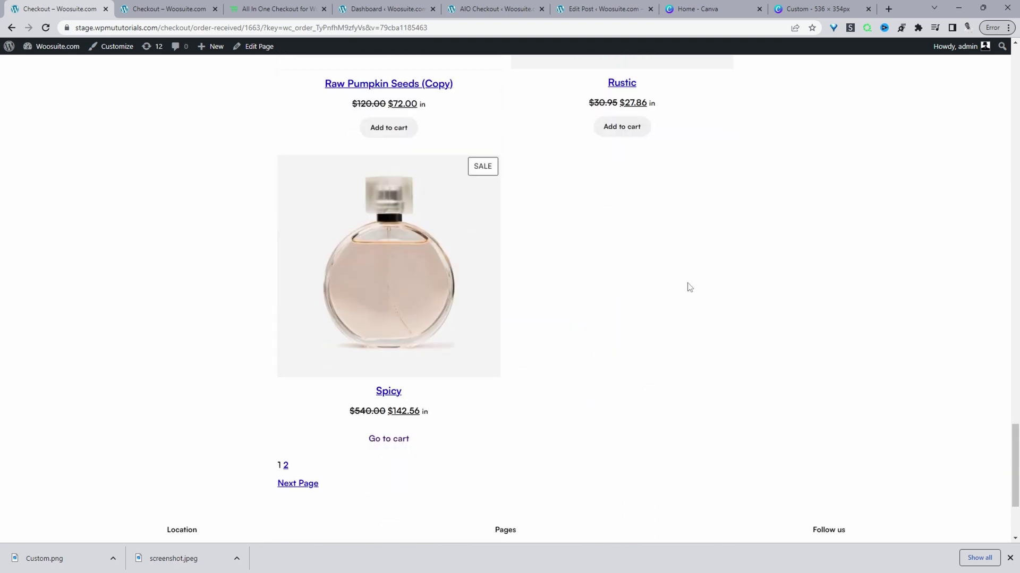
pyautogui.scroll(-3, 689, 288)
pyautogui.scroll(18, 457, 247)
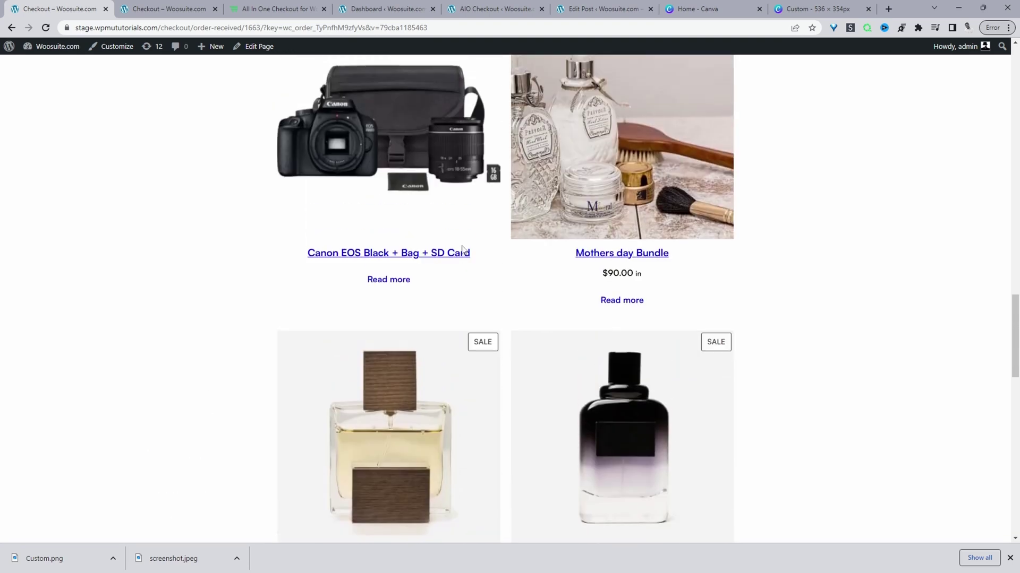
pyautogui.scroll(10, 462, 249)
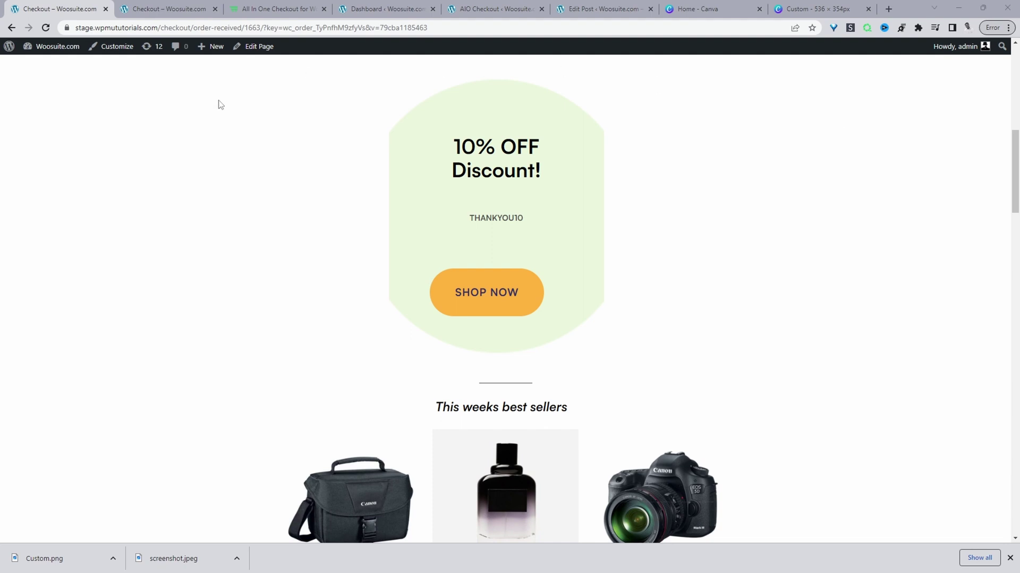
pyautogui.scroll(7, 340, 225)
pyautogui.scroll(3, 340, 225)
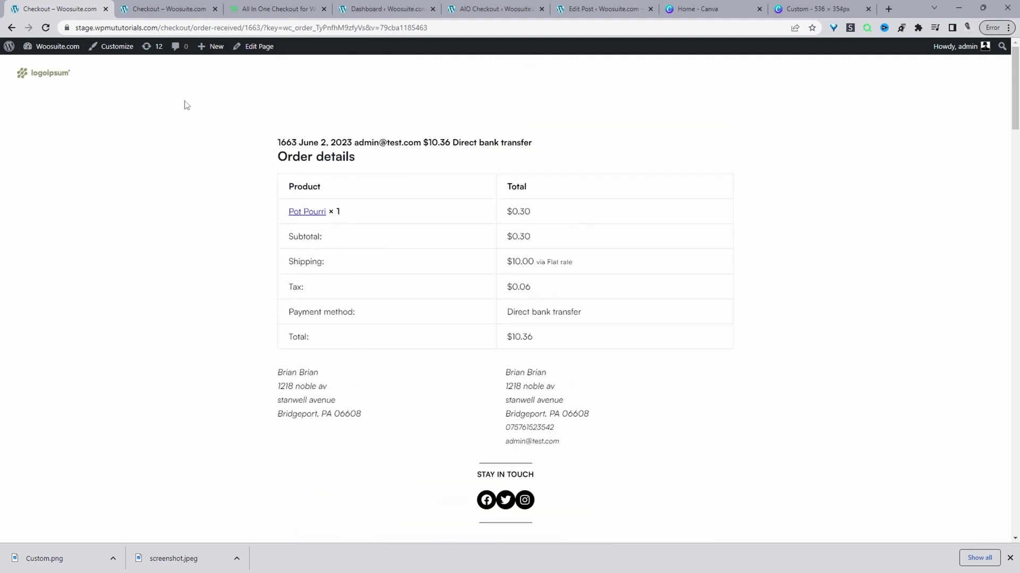
# Return to the site's home page and add Pot Pourri to the cart
pyautogui.moveTo(166, 27); pyautogui.dragTo(457, 27)
pyautogui.press('BackSpace')
pyautogui.press('Return')
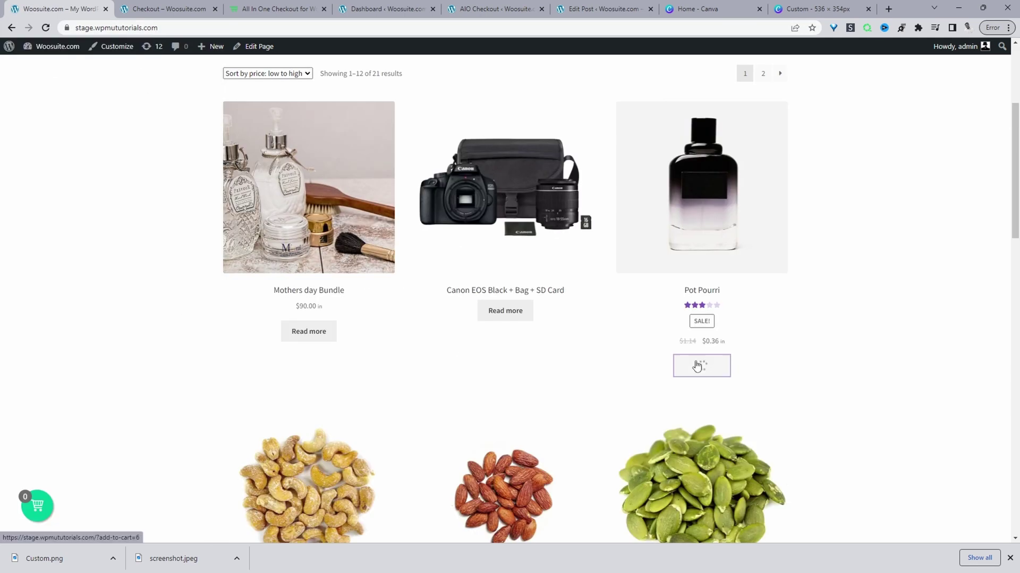
pyautogui.click(706, 366)
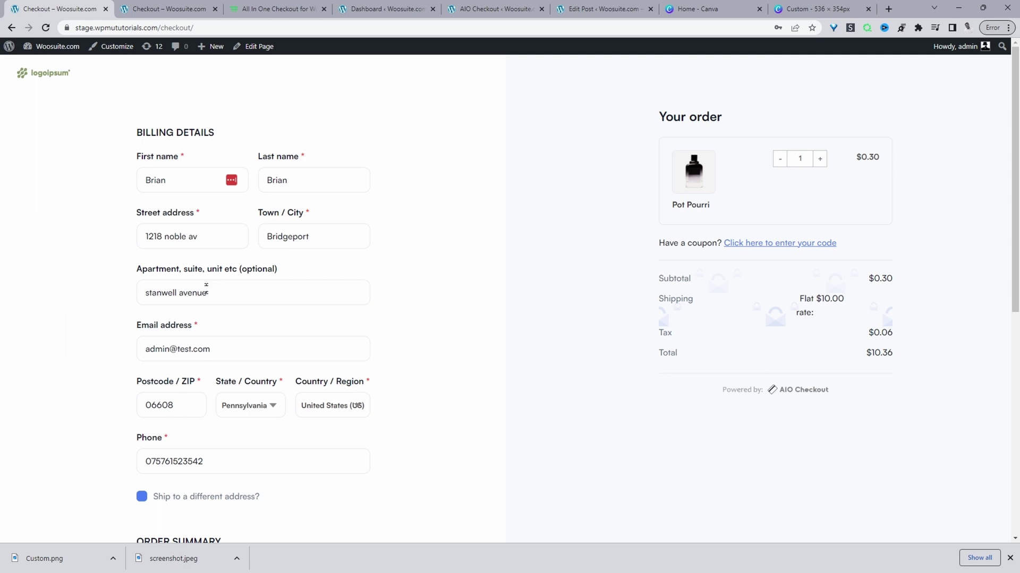
# Fill the billing address at checkout by entering '23' and picking a suggested street address
pyautogui.click(207, 240)
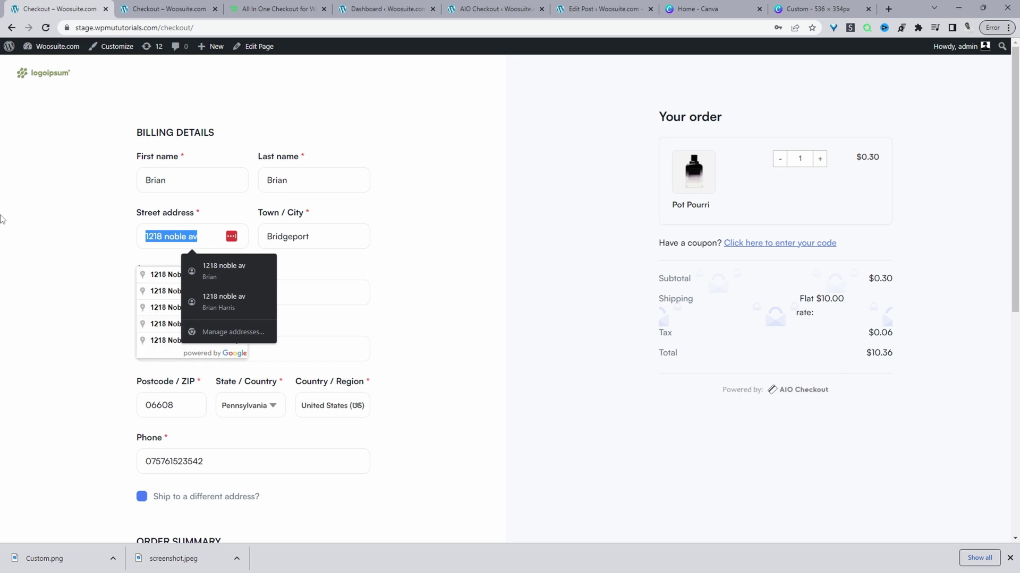
pyautogui.write('23')
pyautogui.click(210, 307)
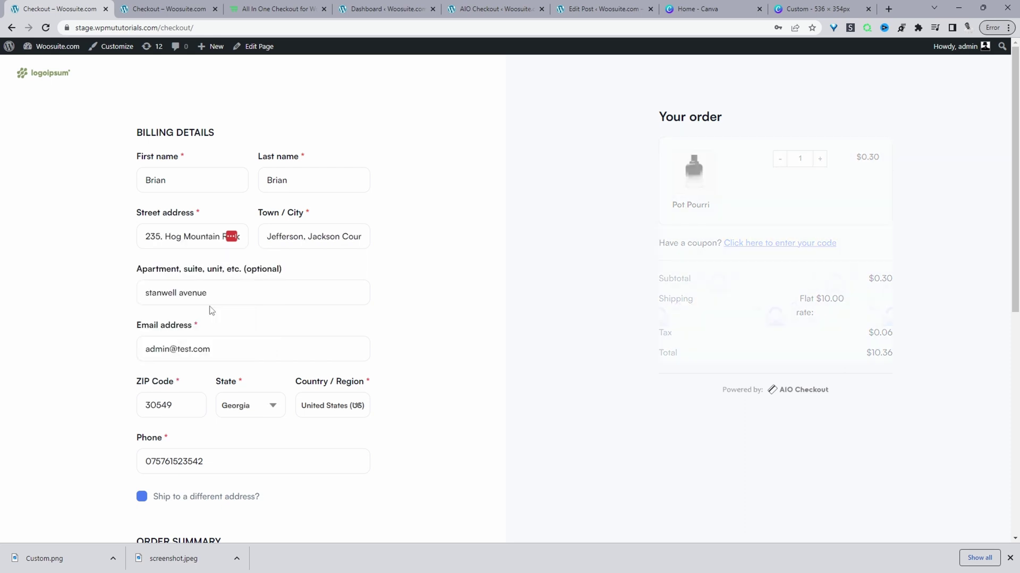